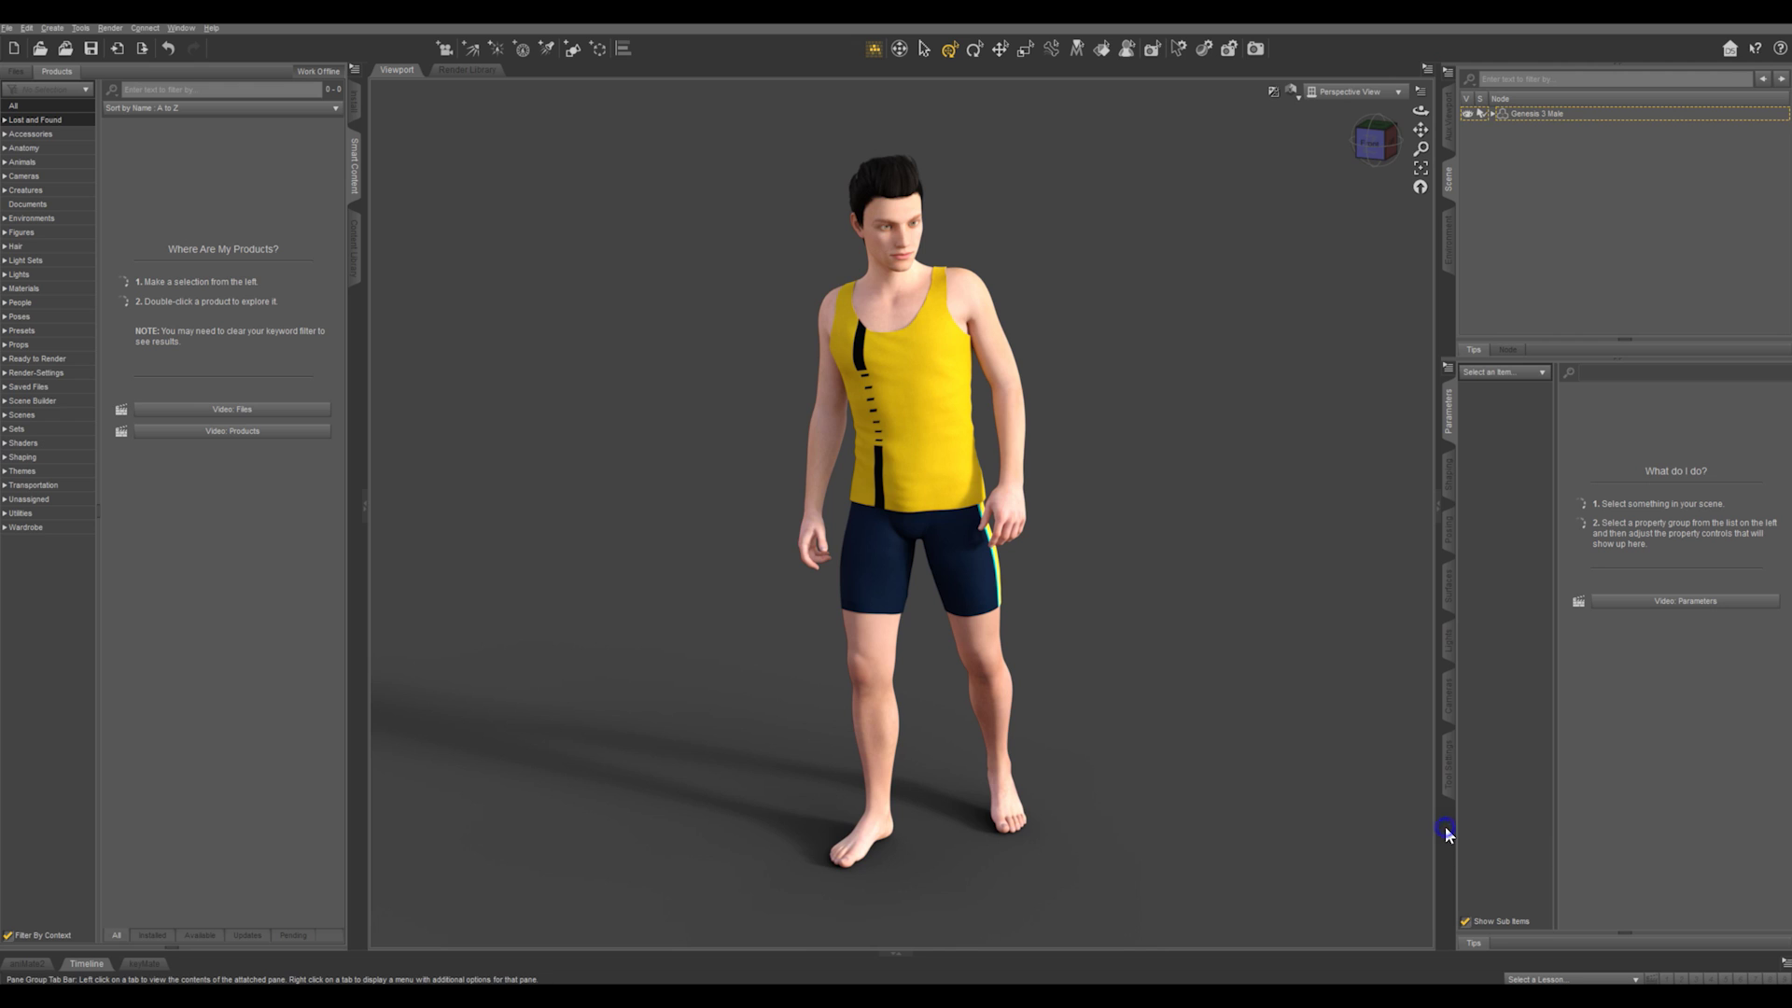
Step: Add the Render Settings pane and set Environment Mode to Scene Only
right_click(1445, 826)
mouse_move(1479, 838)
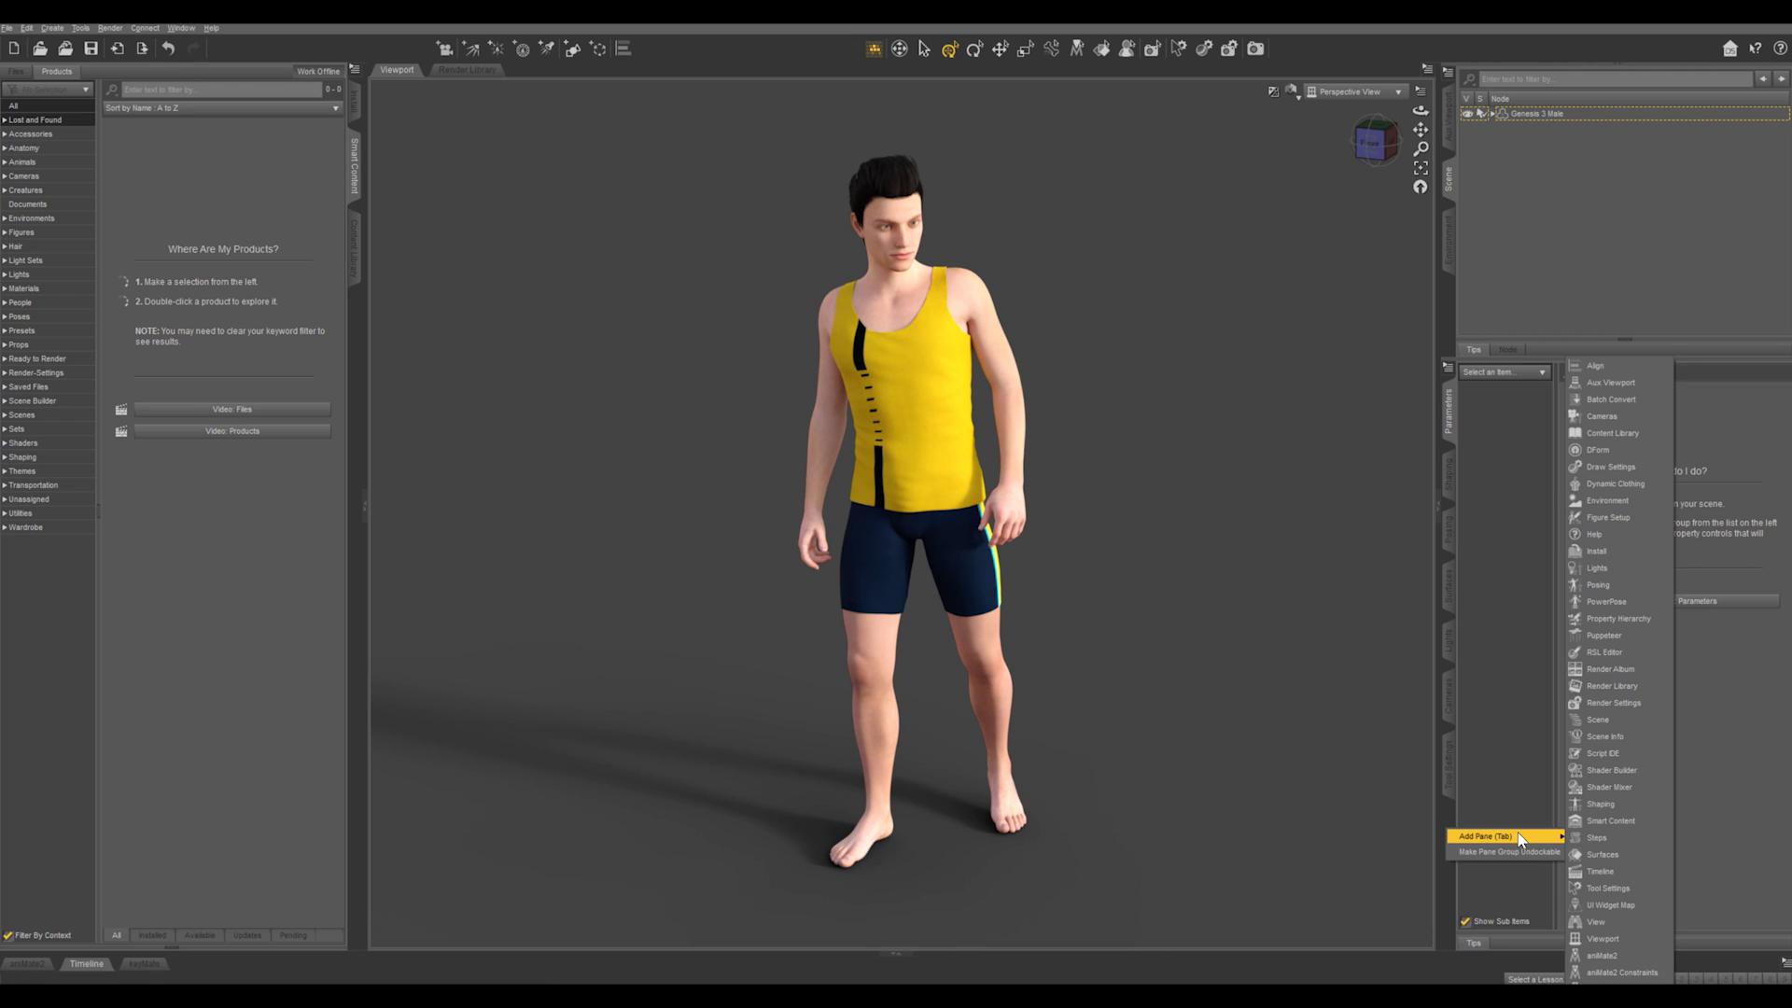
click(1621, 704)
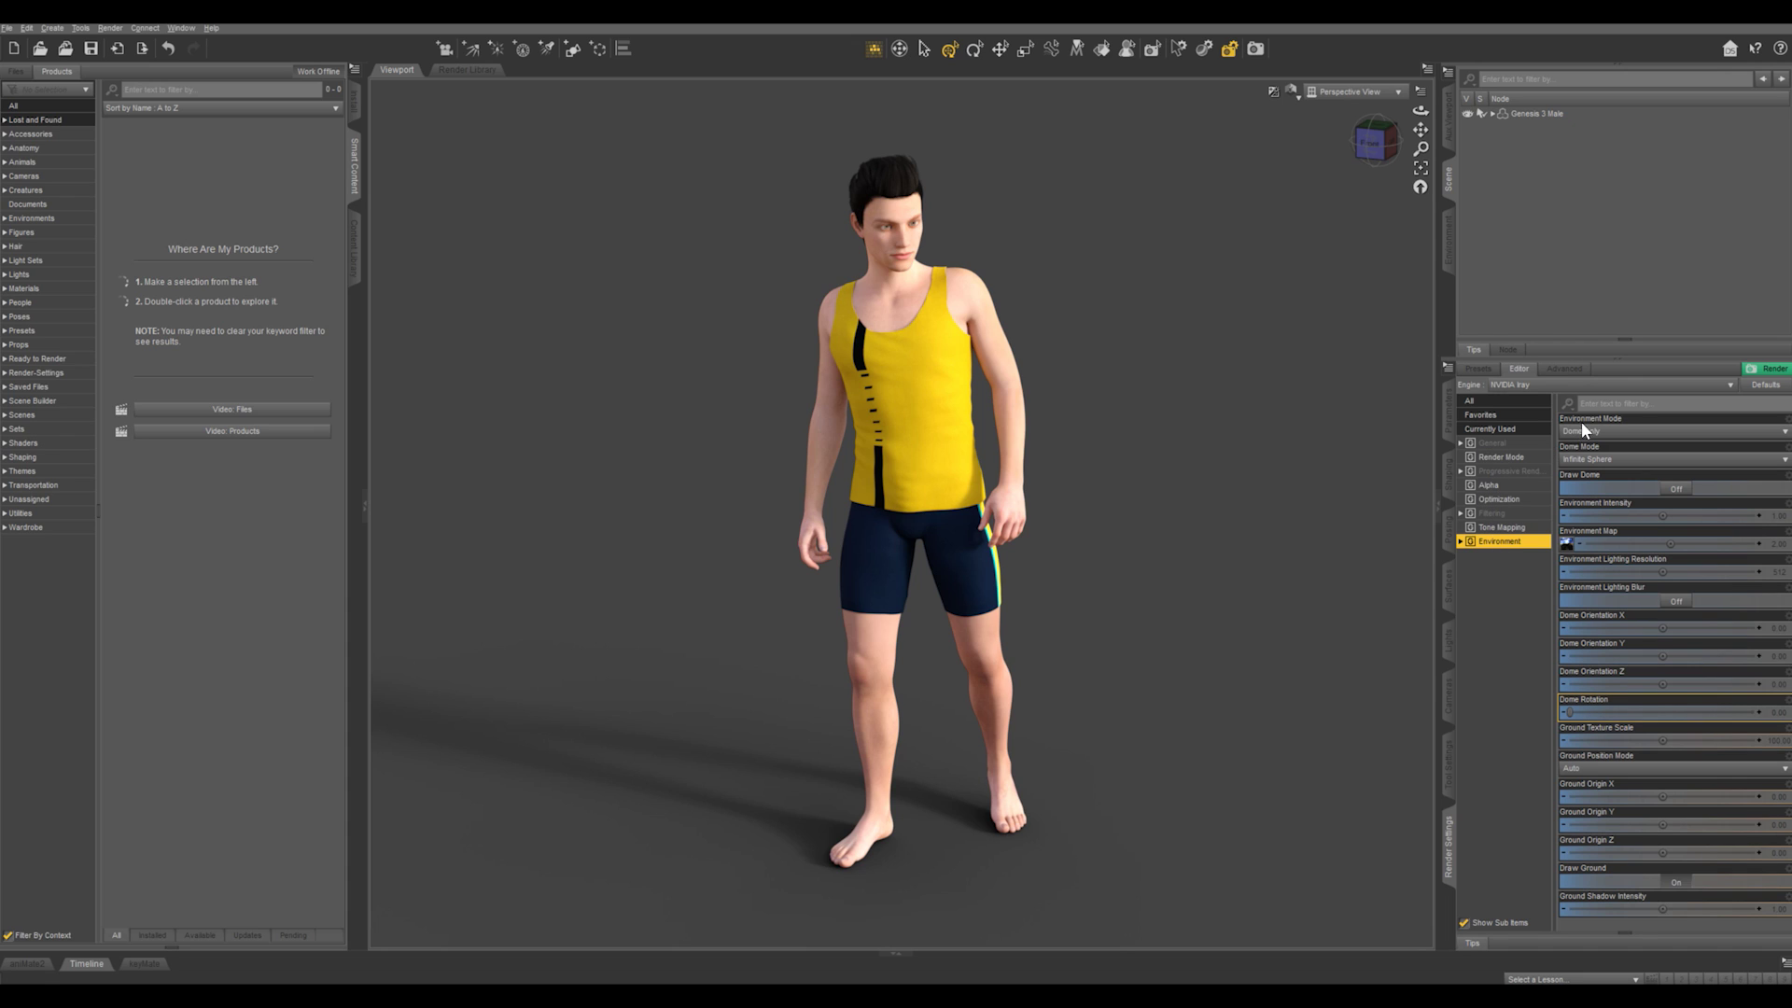
click(1603, 432)
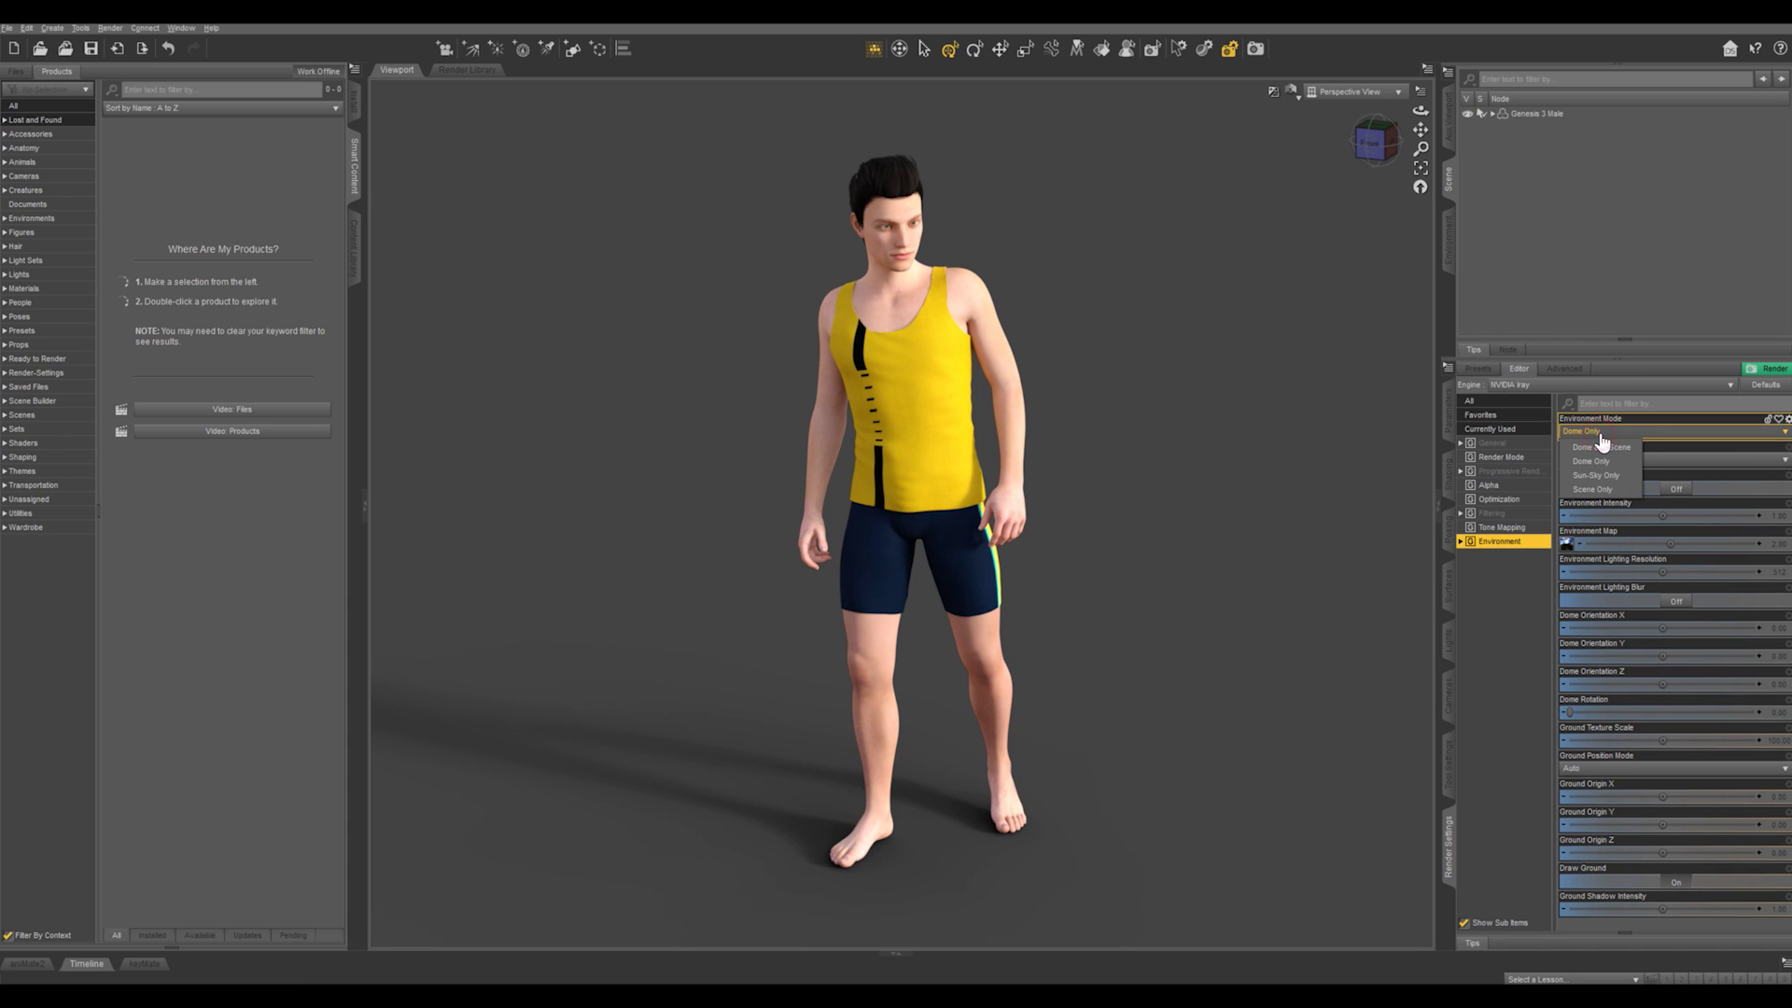
click(1598, 491)
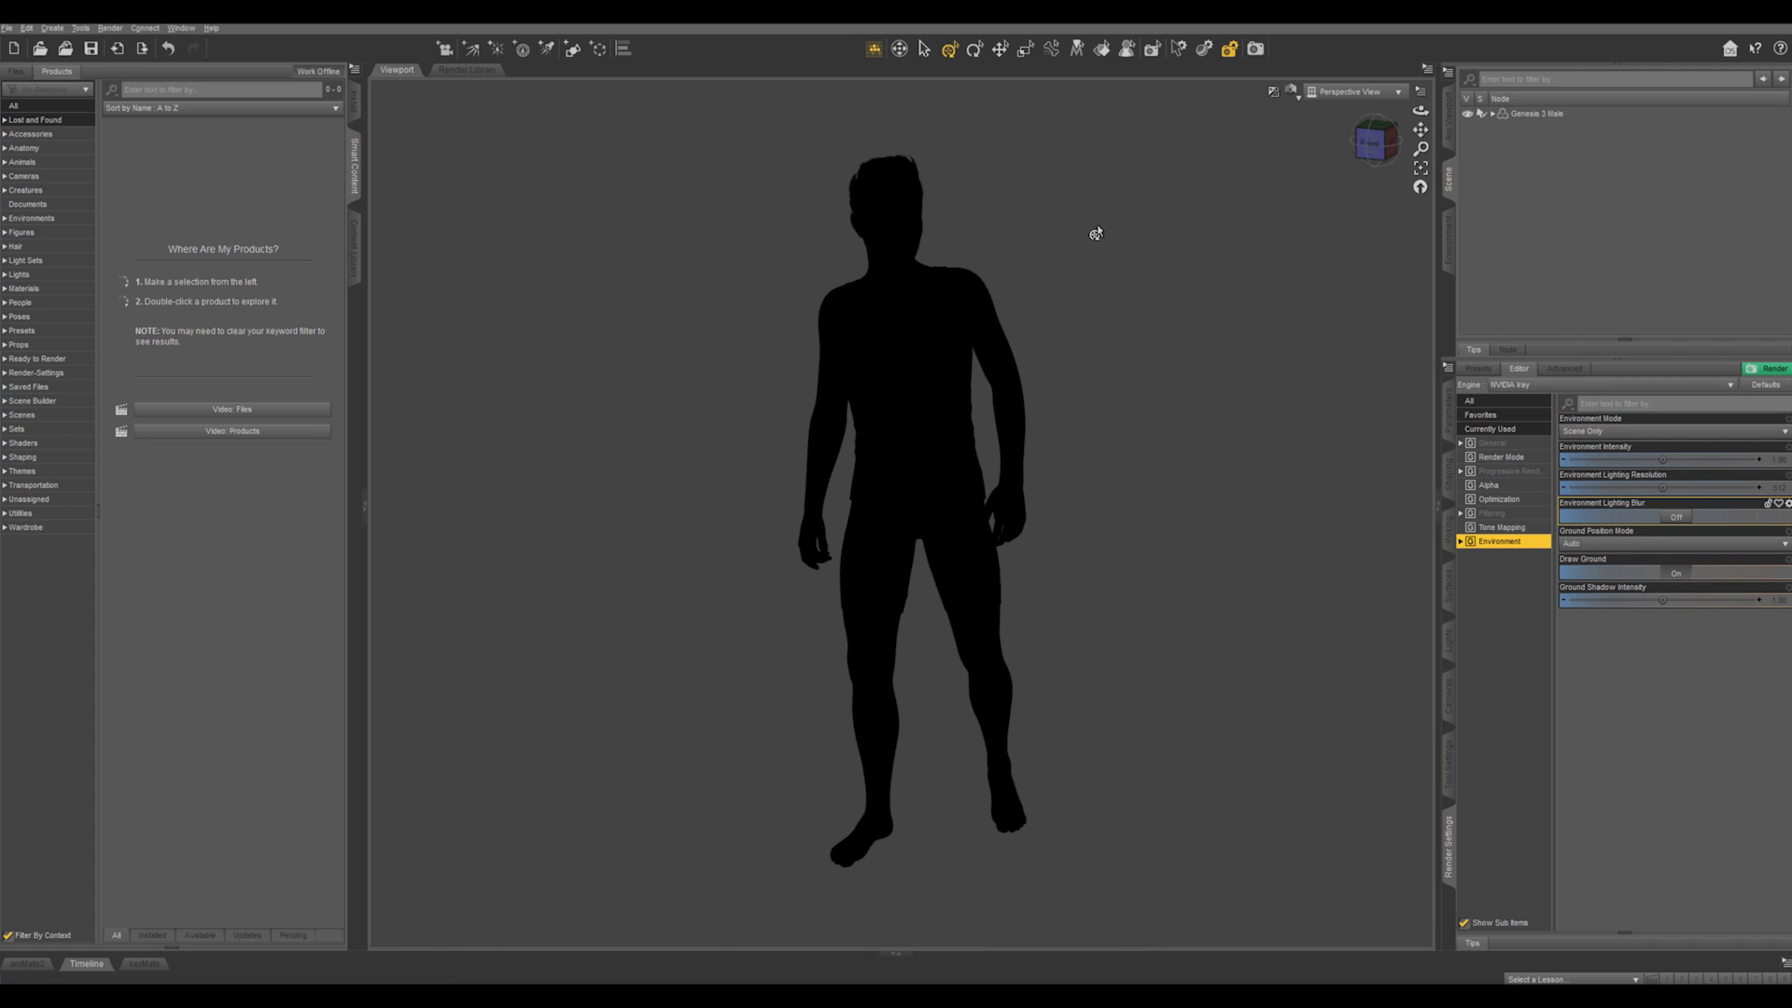
Step: Switch the viewport to Texture Shaded and create a spotlight named Key
click(1291, 91)
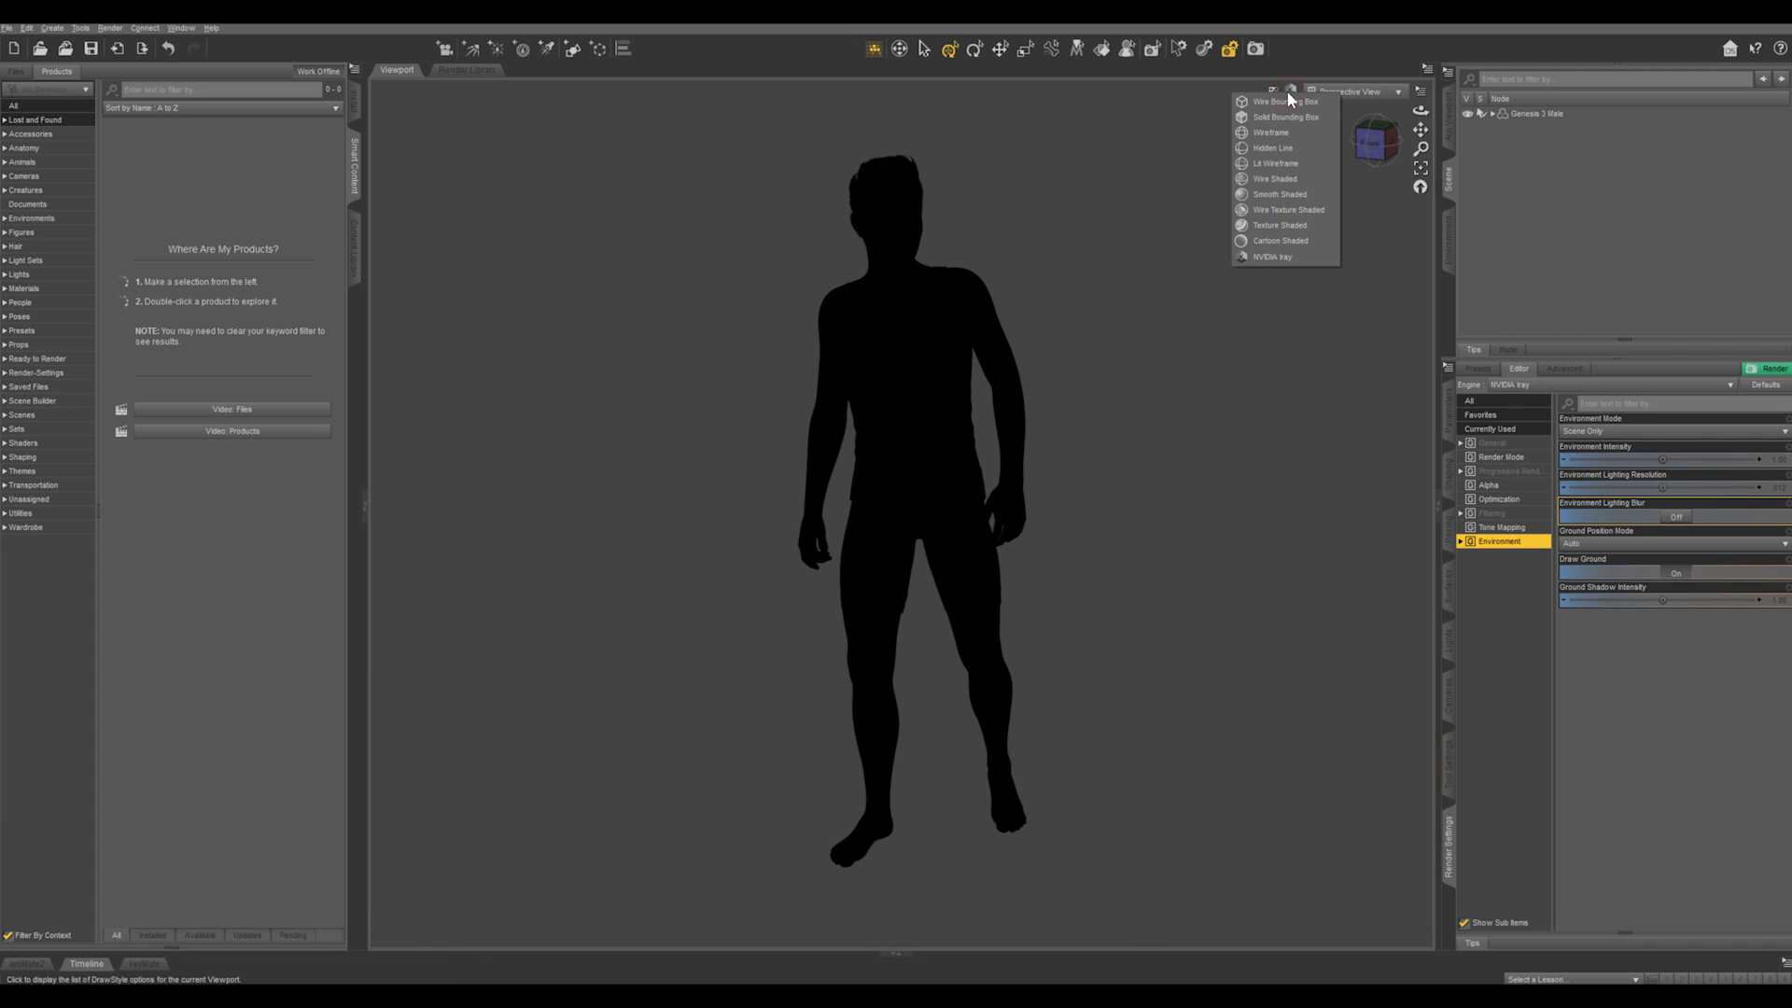
click(1274, 227)
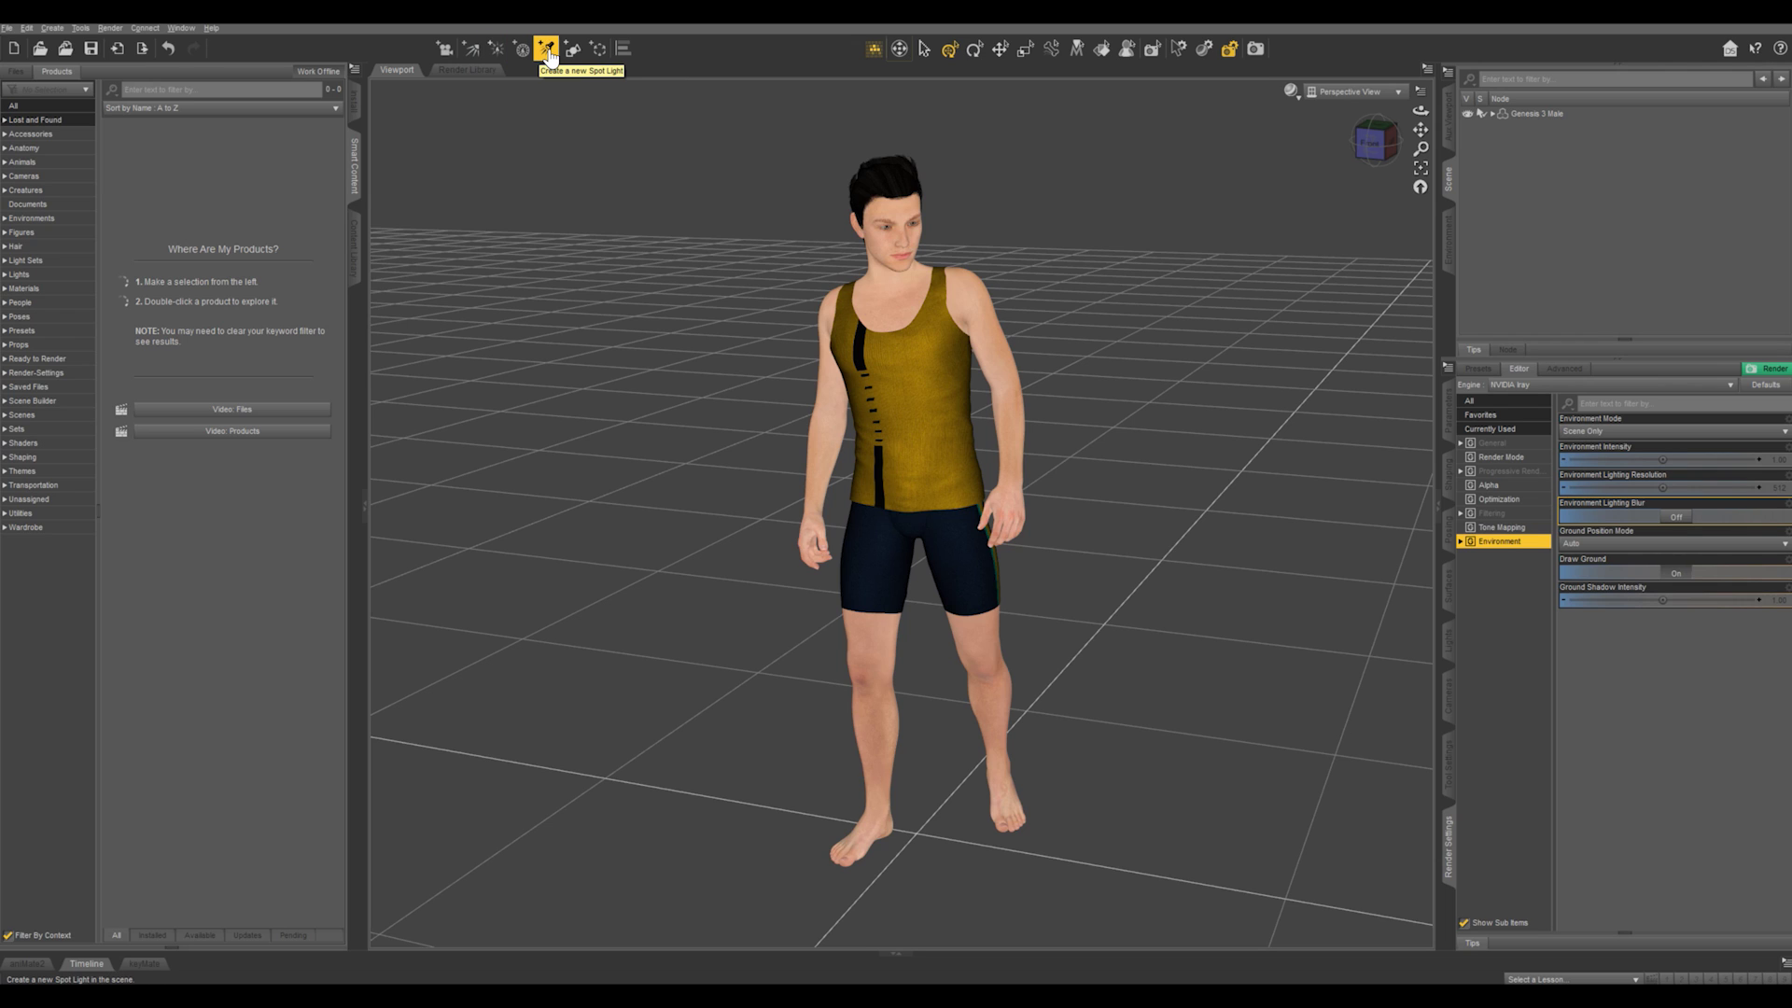
click(548, 51)
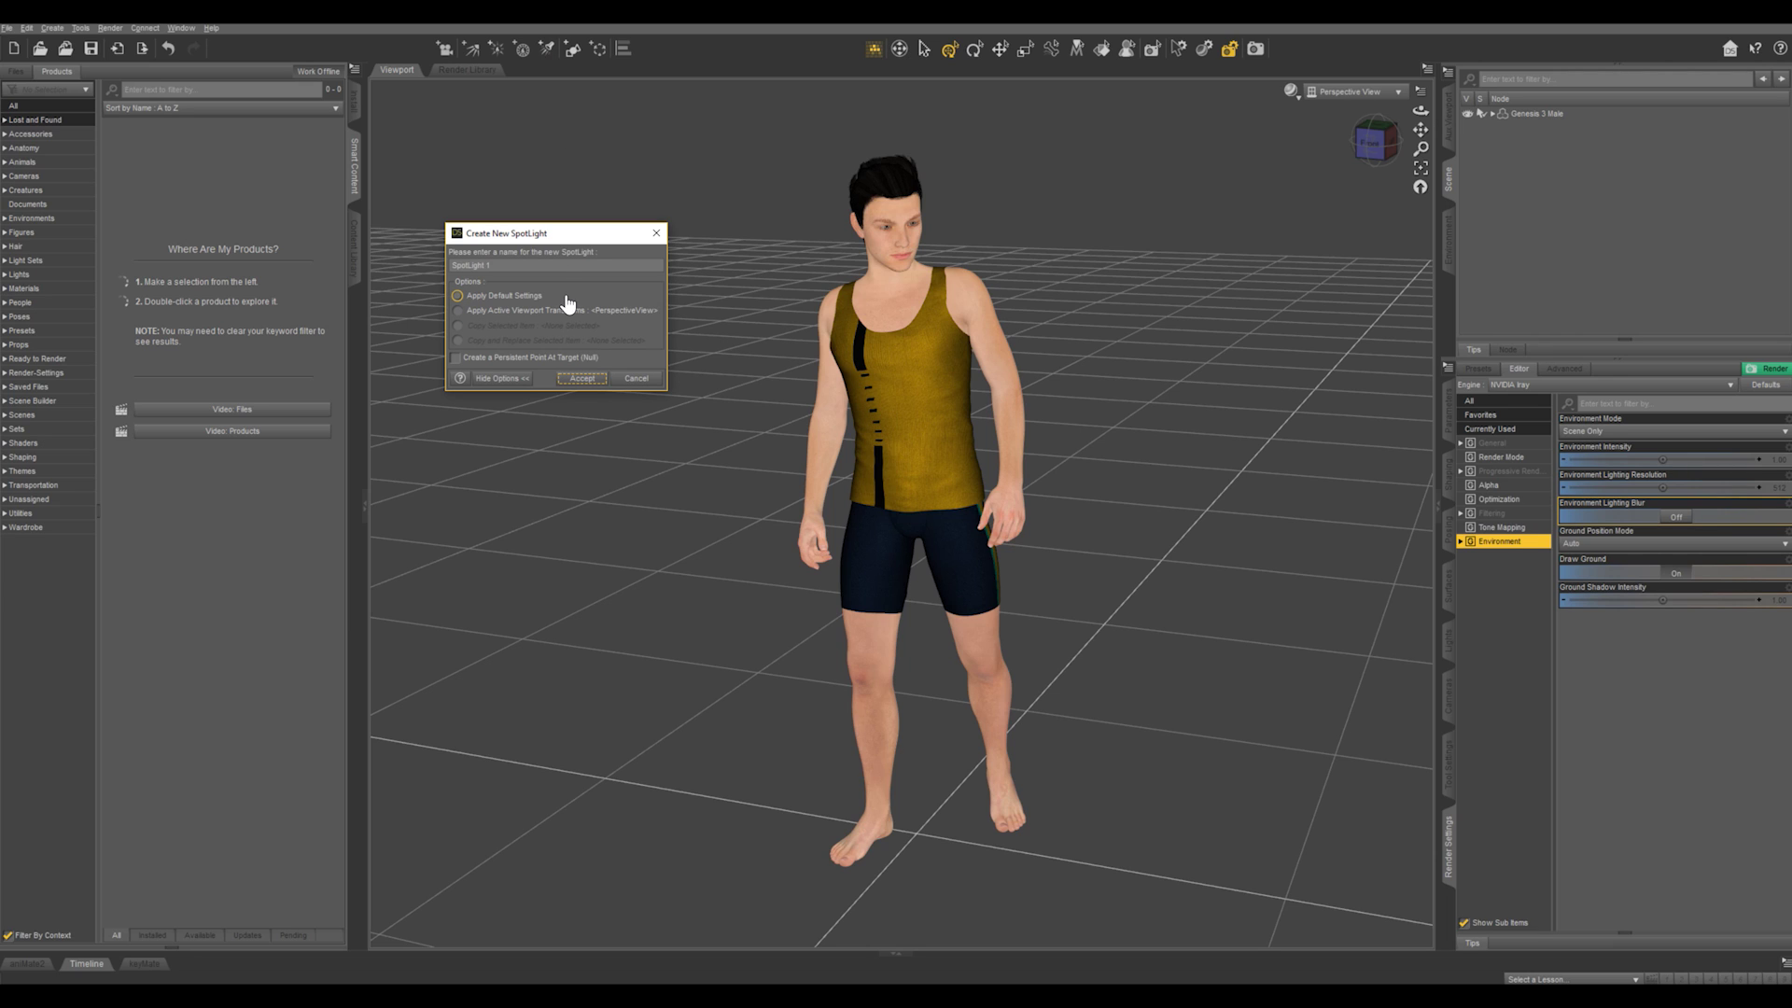
triple_click(541, 268)
text(Key)
click(590, 381)
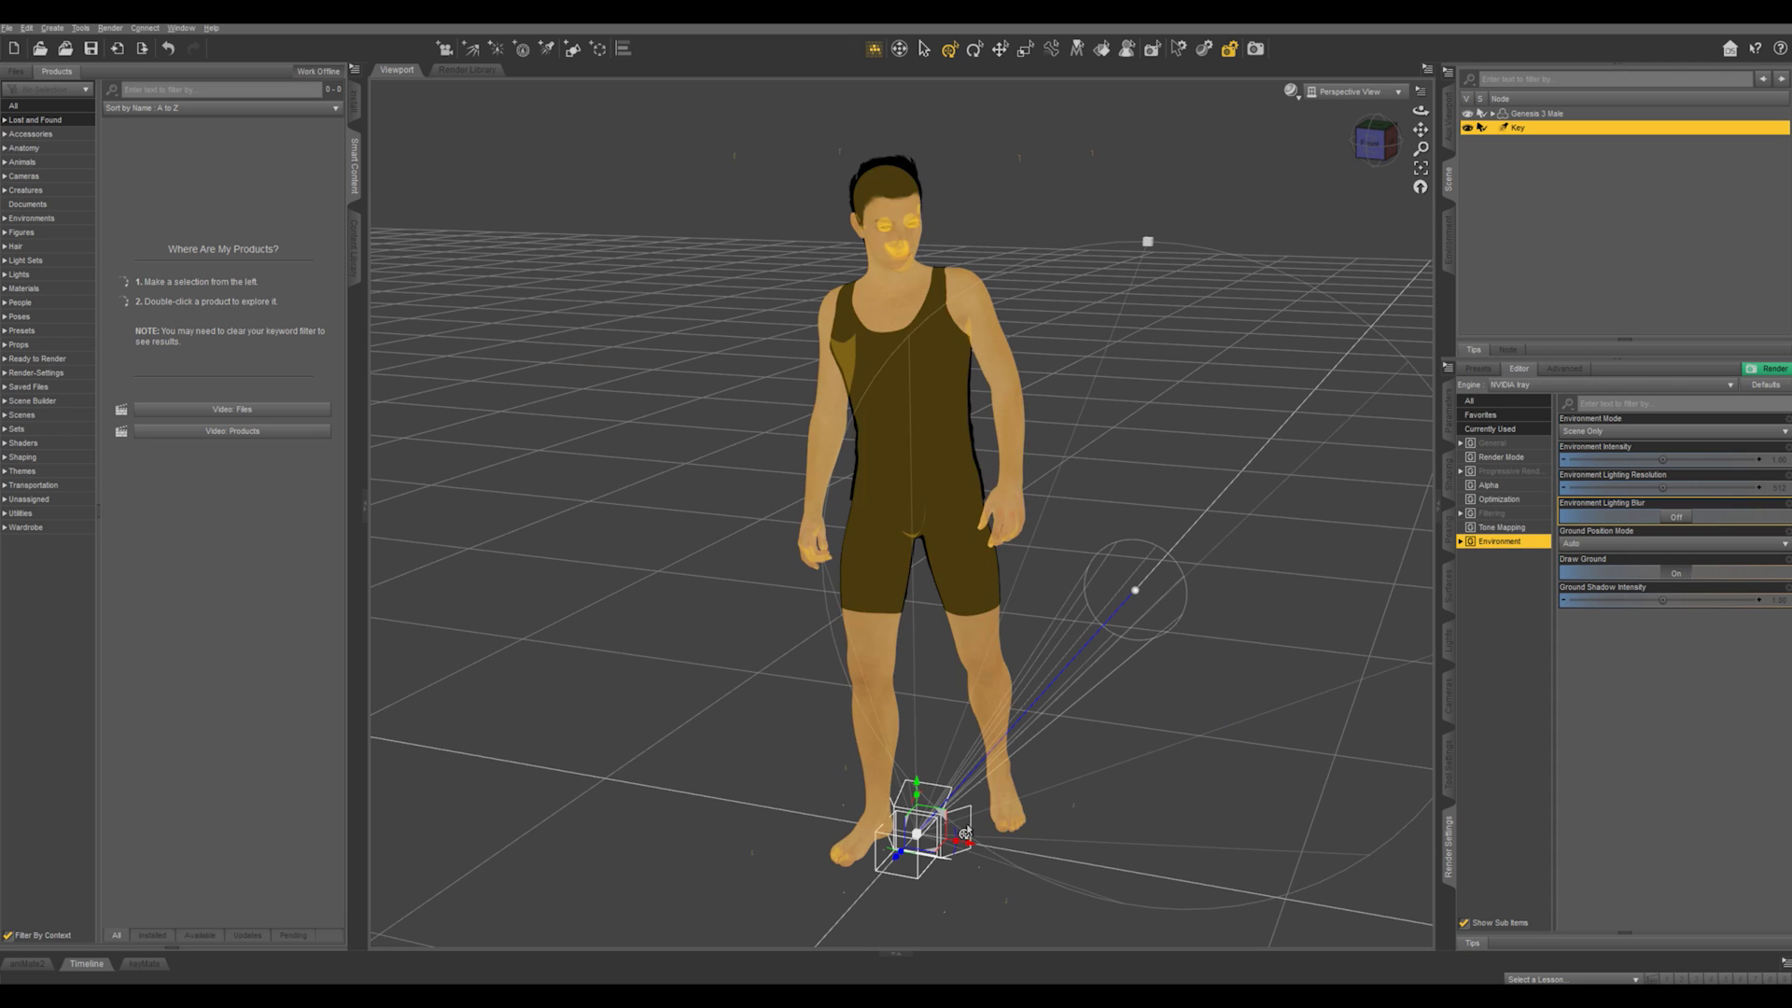
Step: Move the Key spotlight with the gizmo and adjust its Y Rotate to aim it
drag(896, 878, 854, 919)
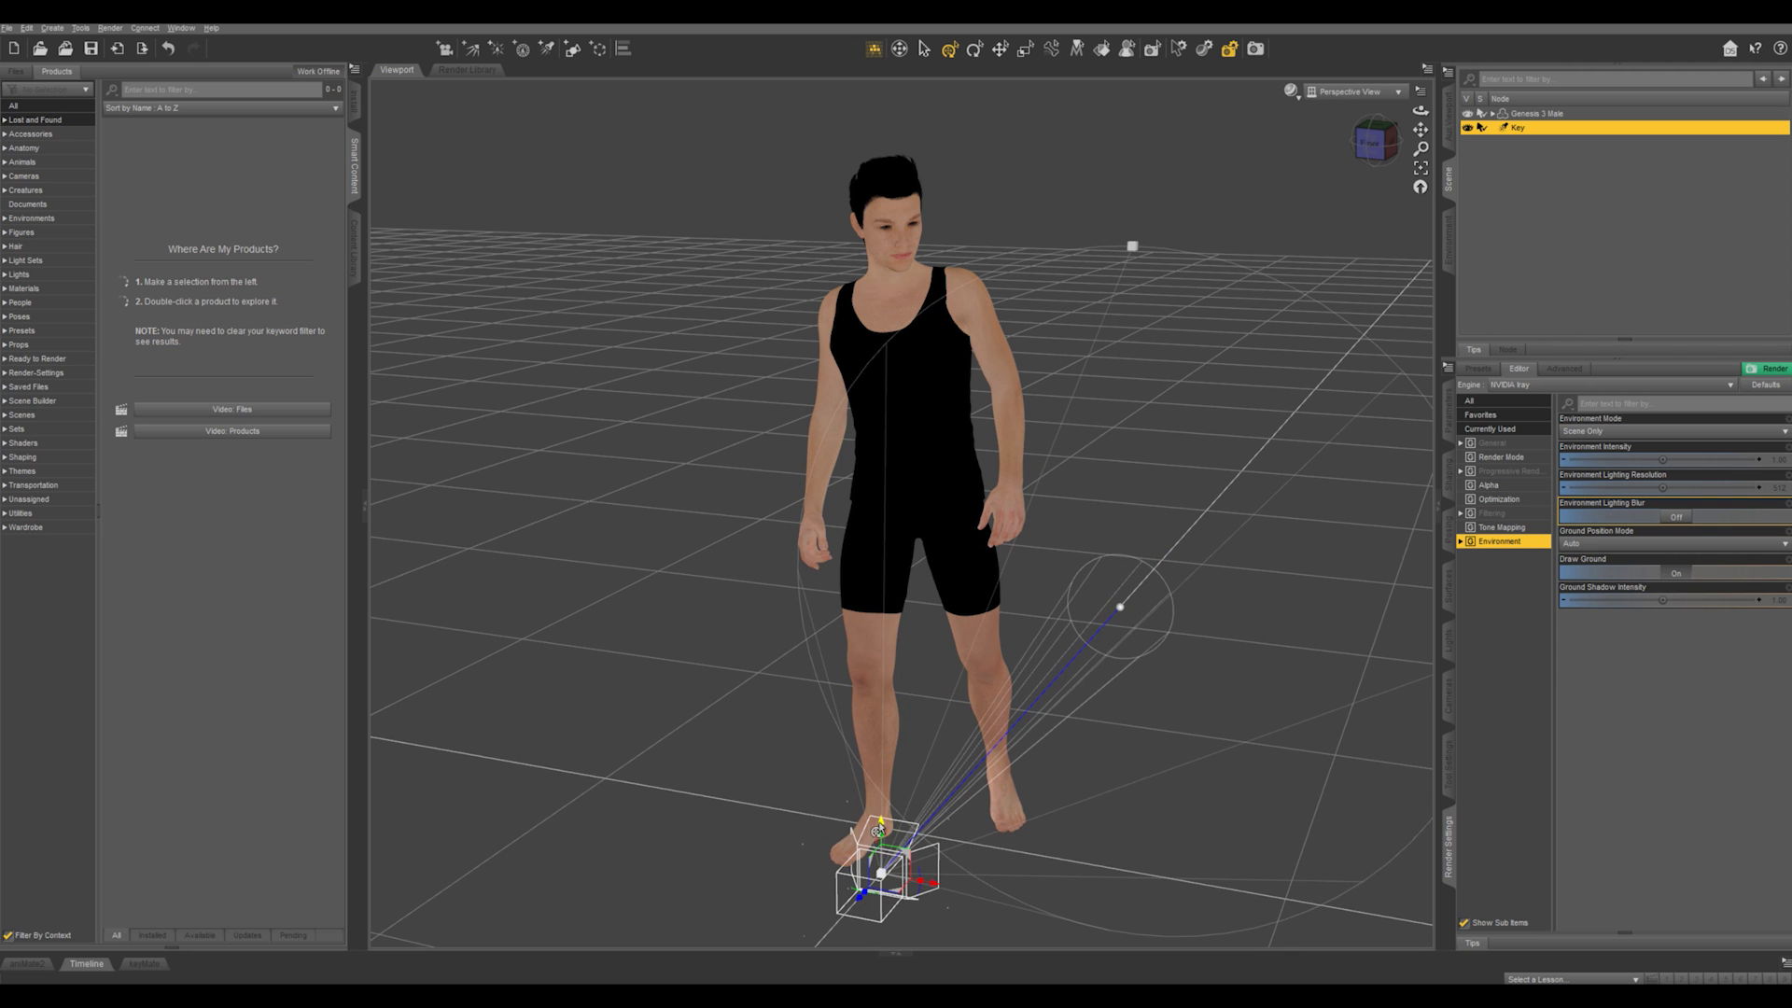
drag(877, 844, 878, 639)
click(1450, 420)
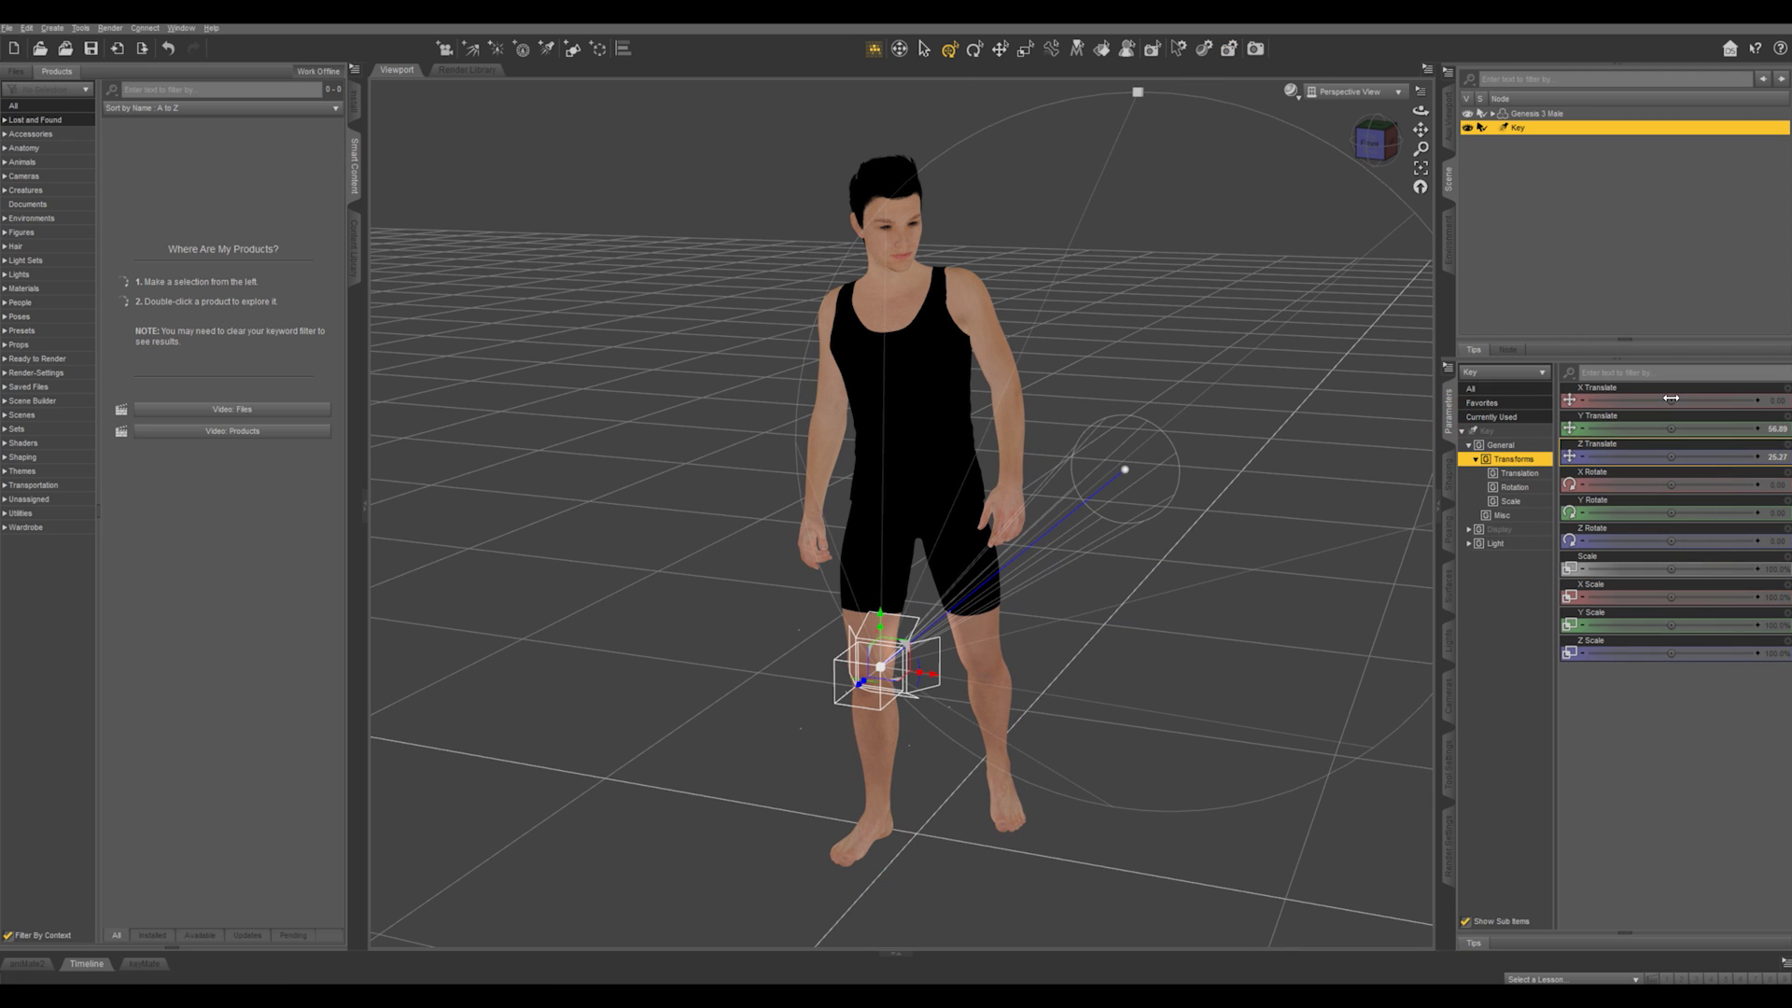
drag(1671, 515, 1708, 512)
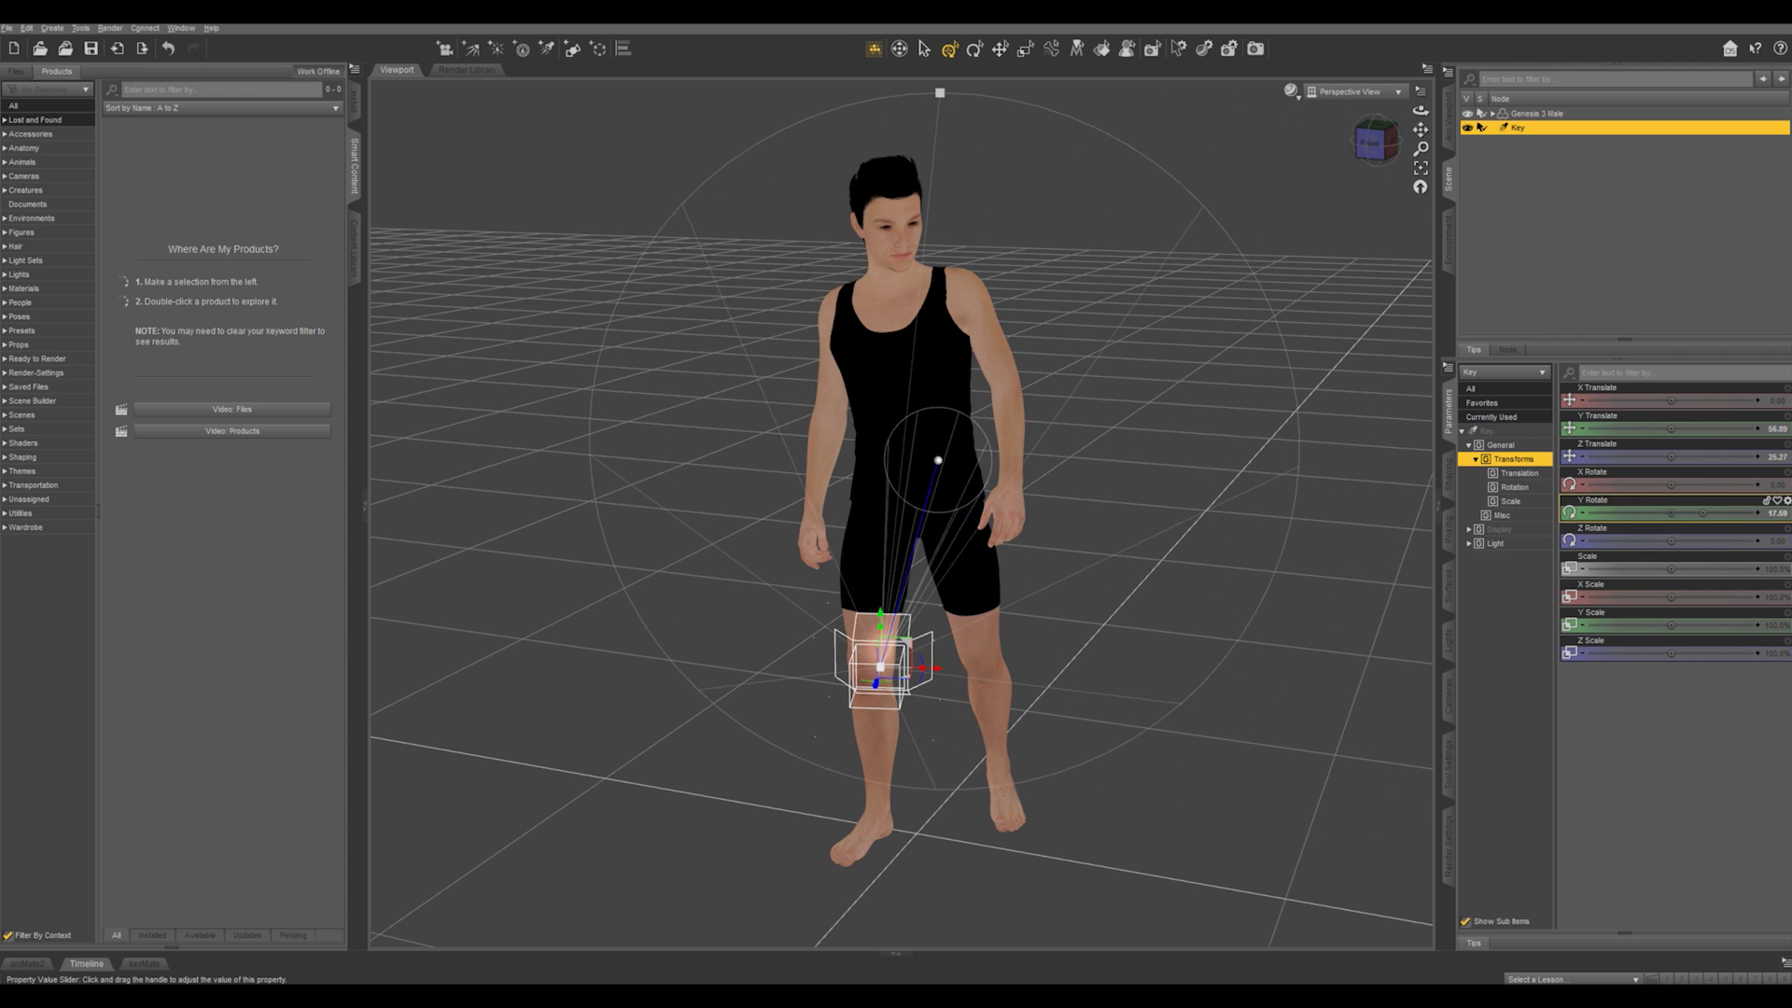
Step: View through the Key light and adjust it to frame the whole figure
click(1350, 93)
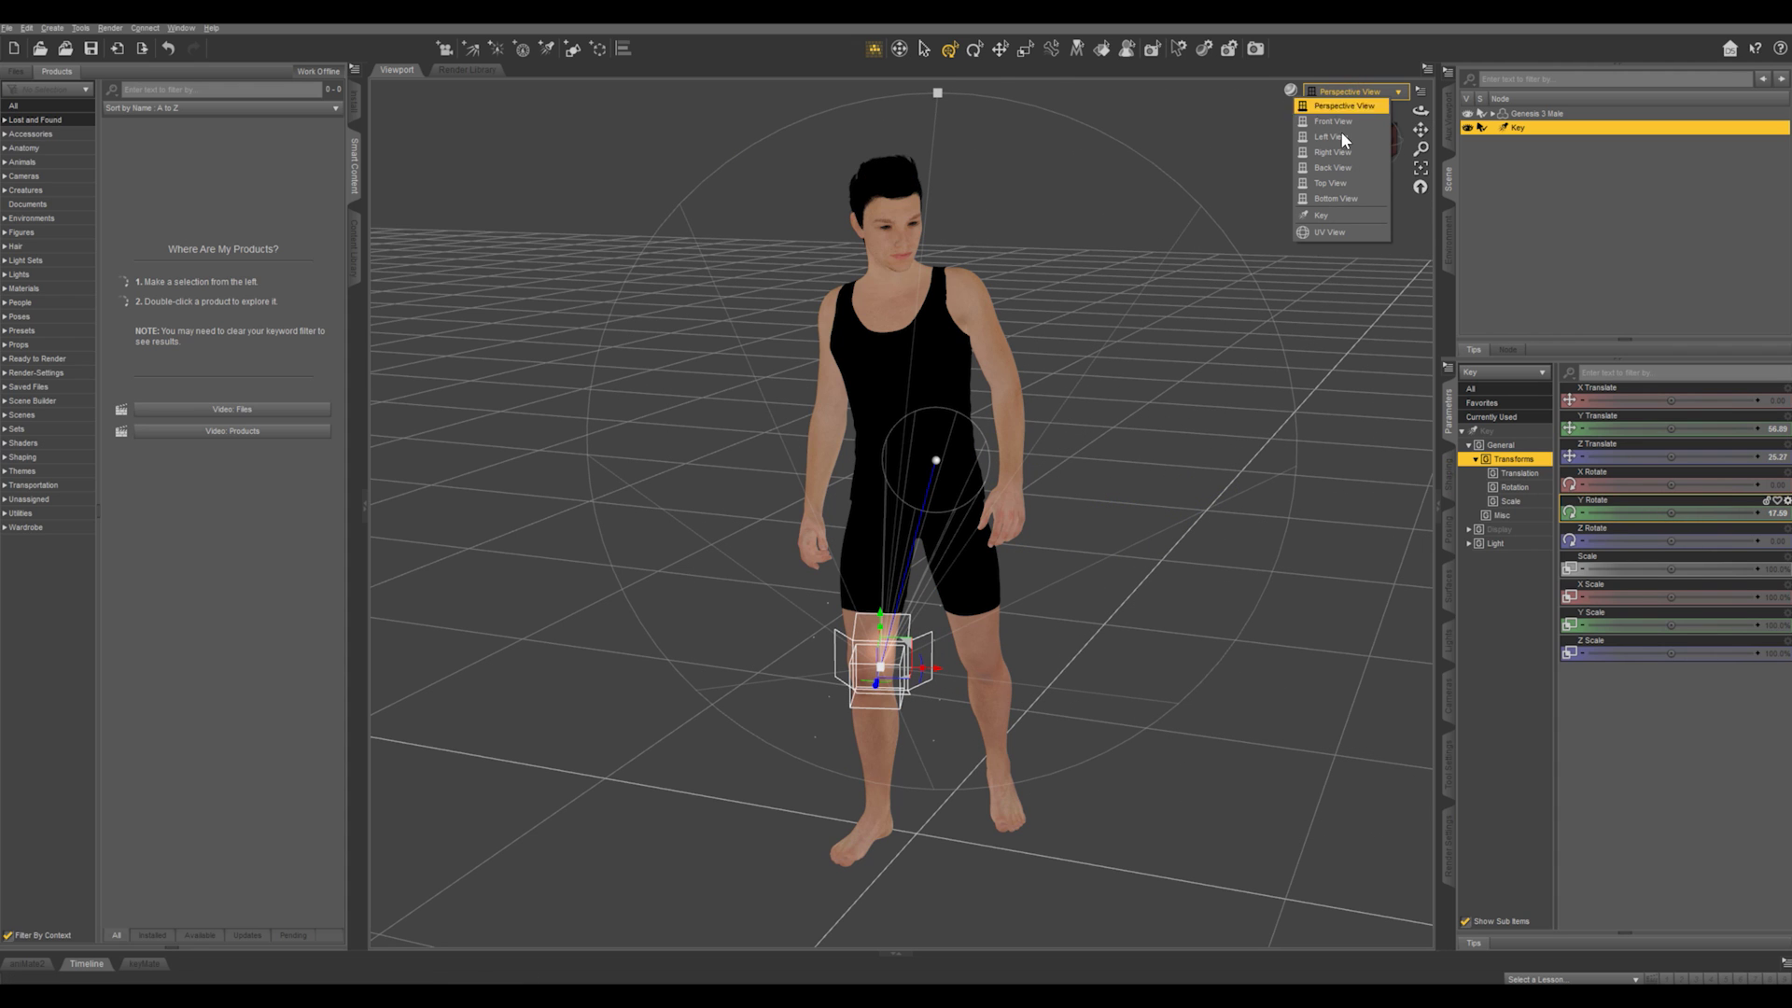
click(1325, 215)
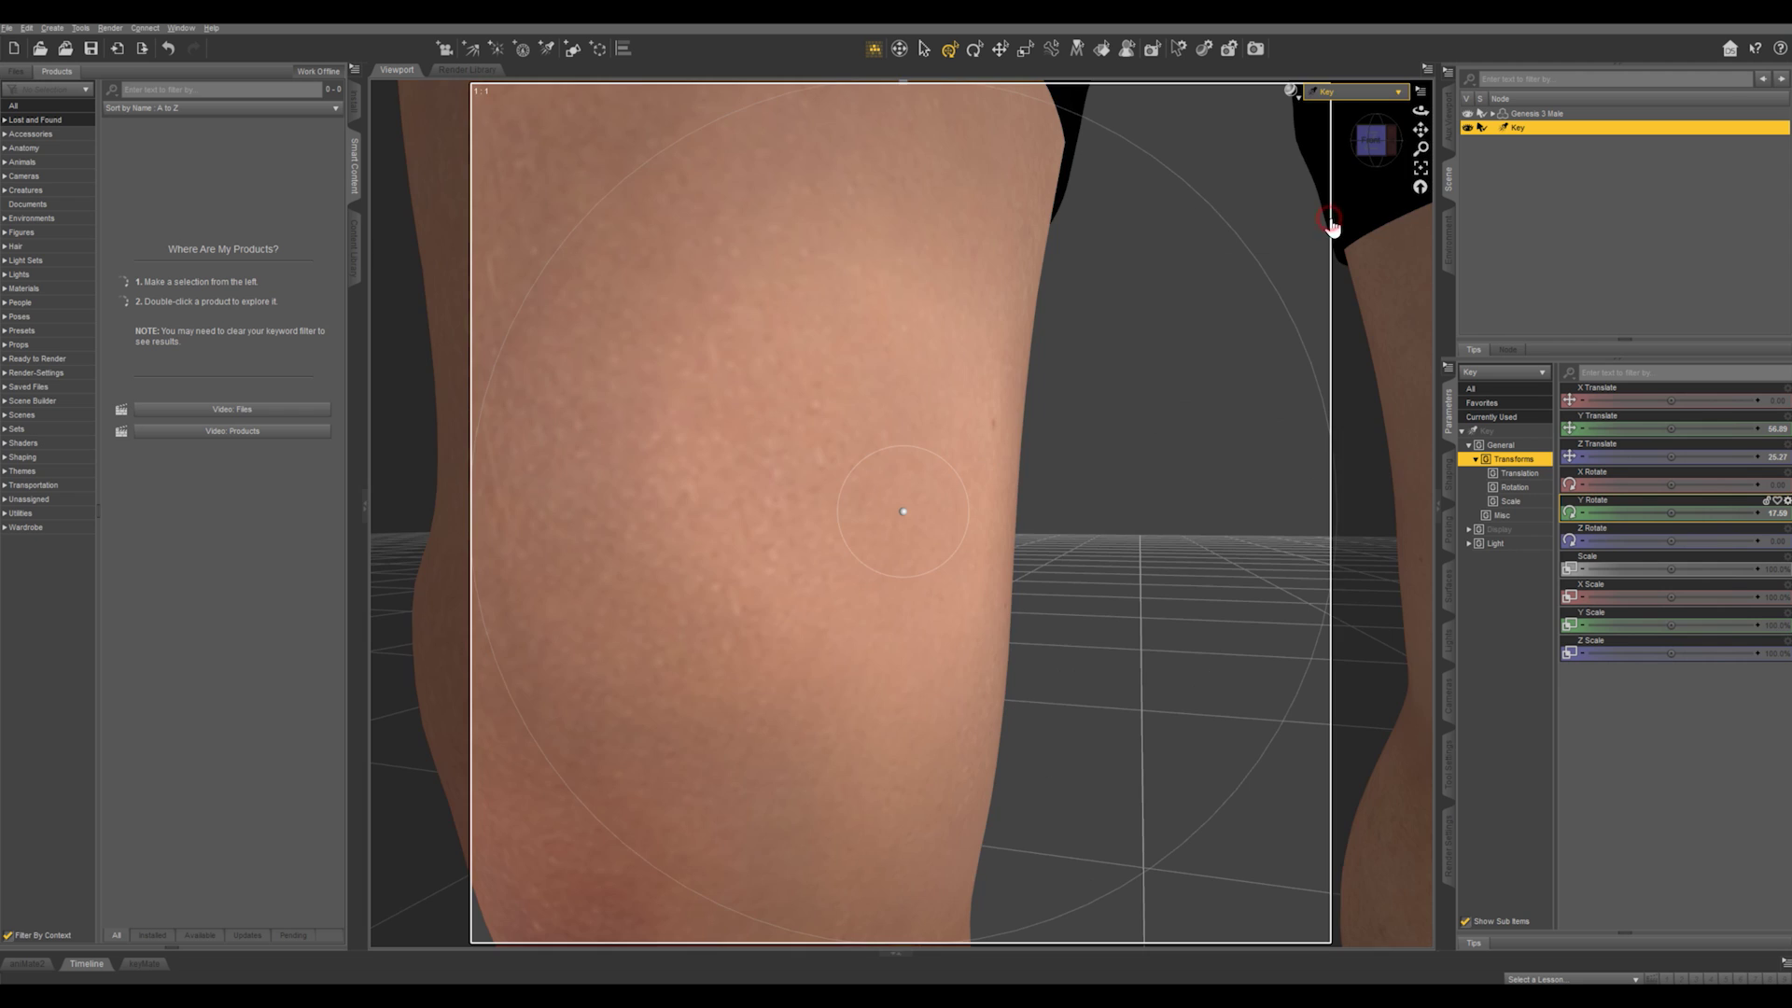
scroll(1227, 546, down, 6)
scroll(1227, 546, down, 5)
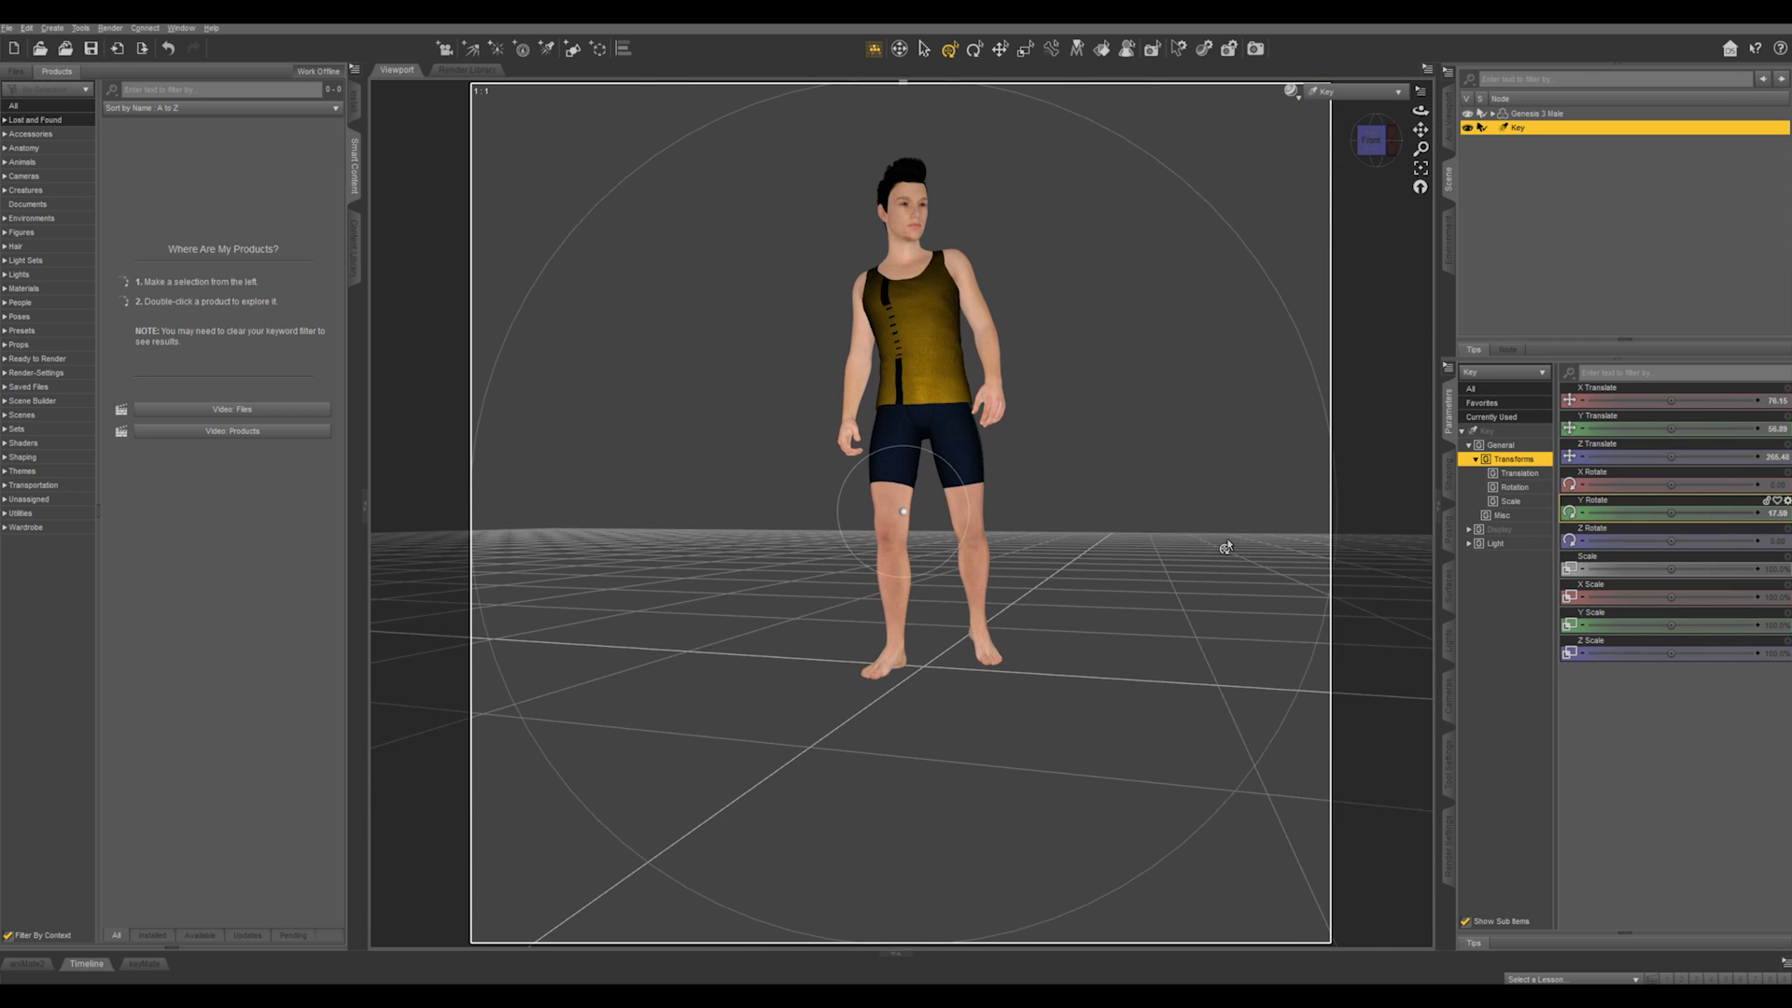
scroll(1223, 548, up, 1)
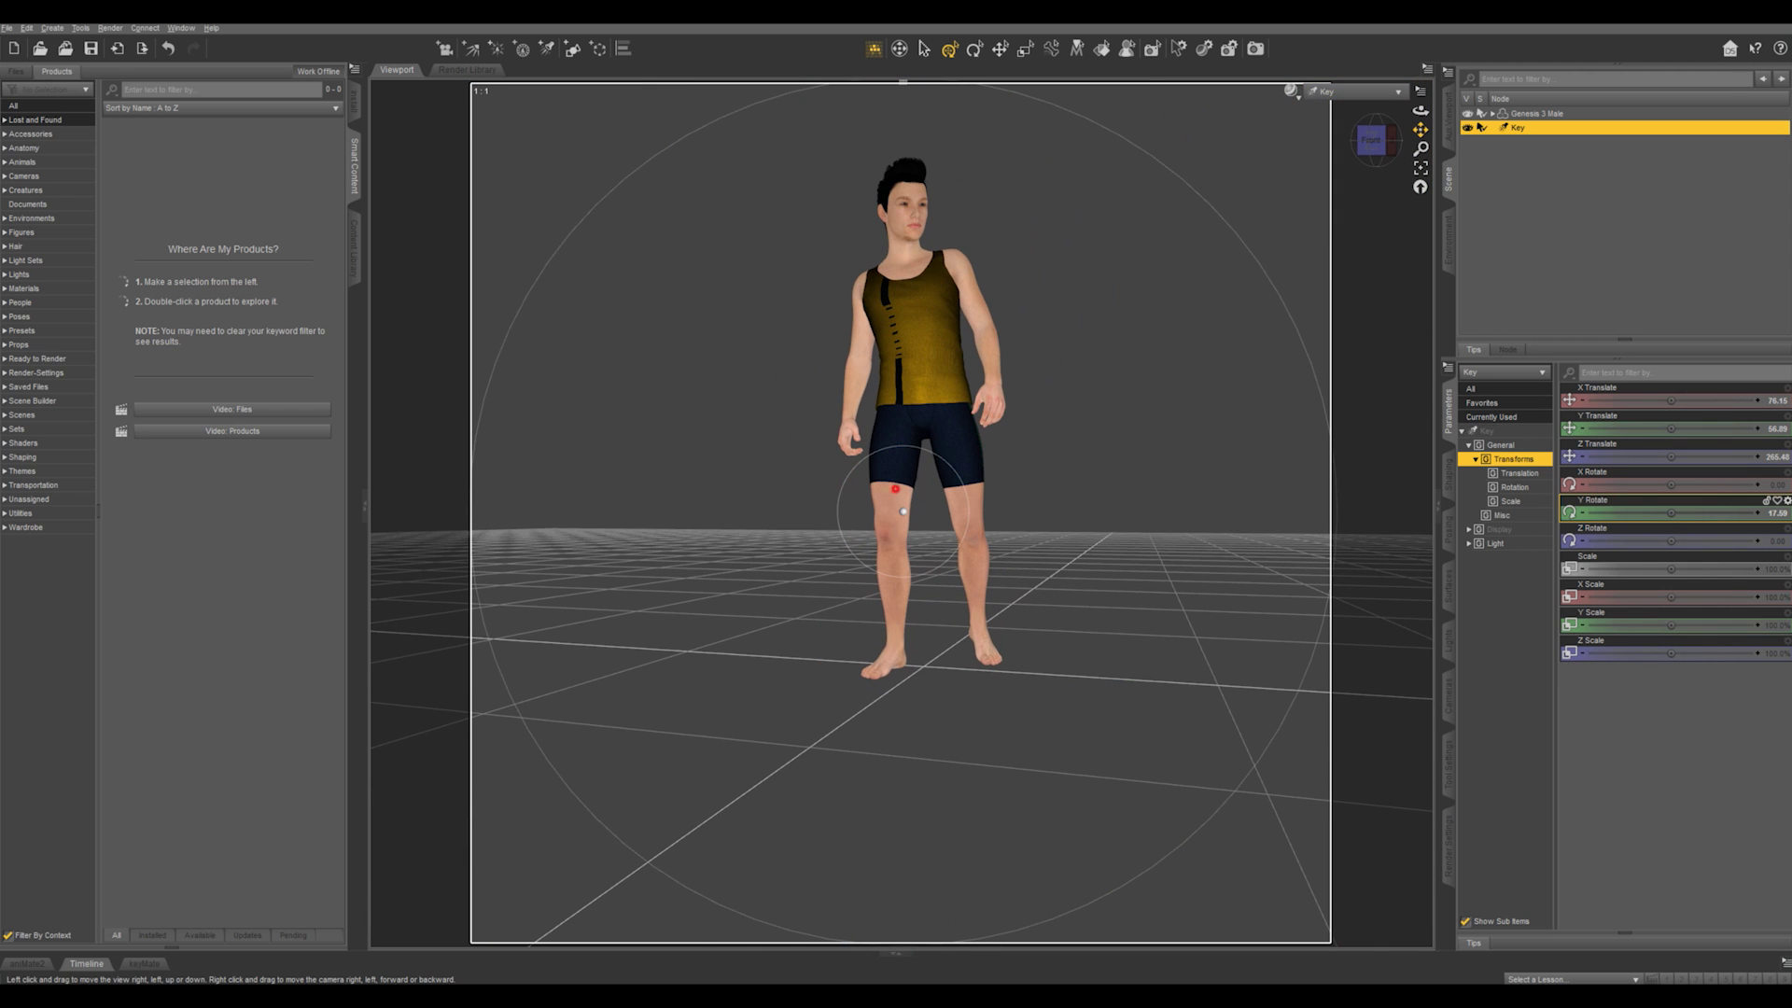
drag(1421, 131, 1430, 109)
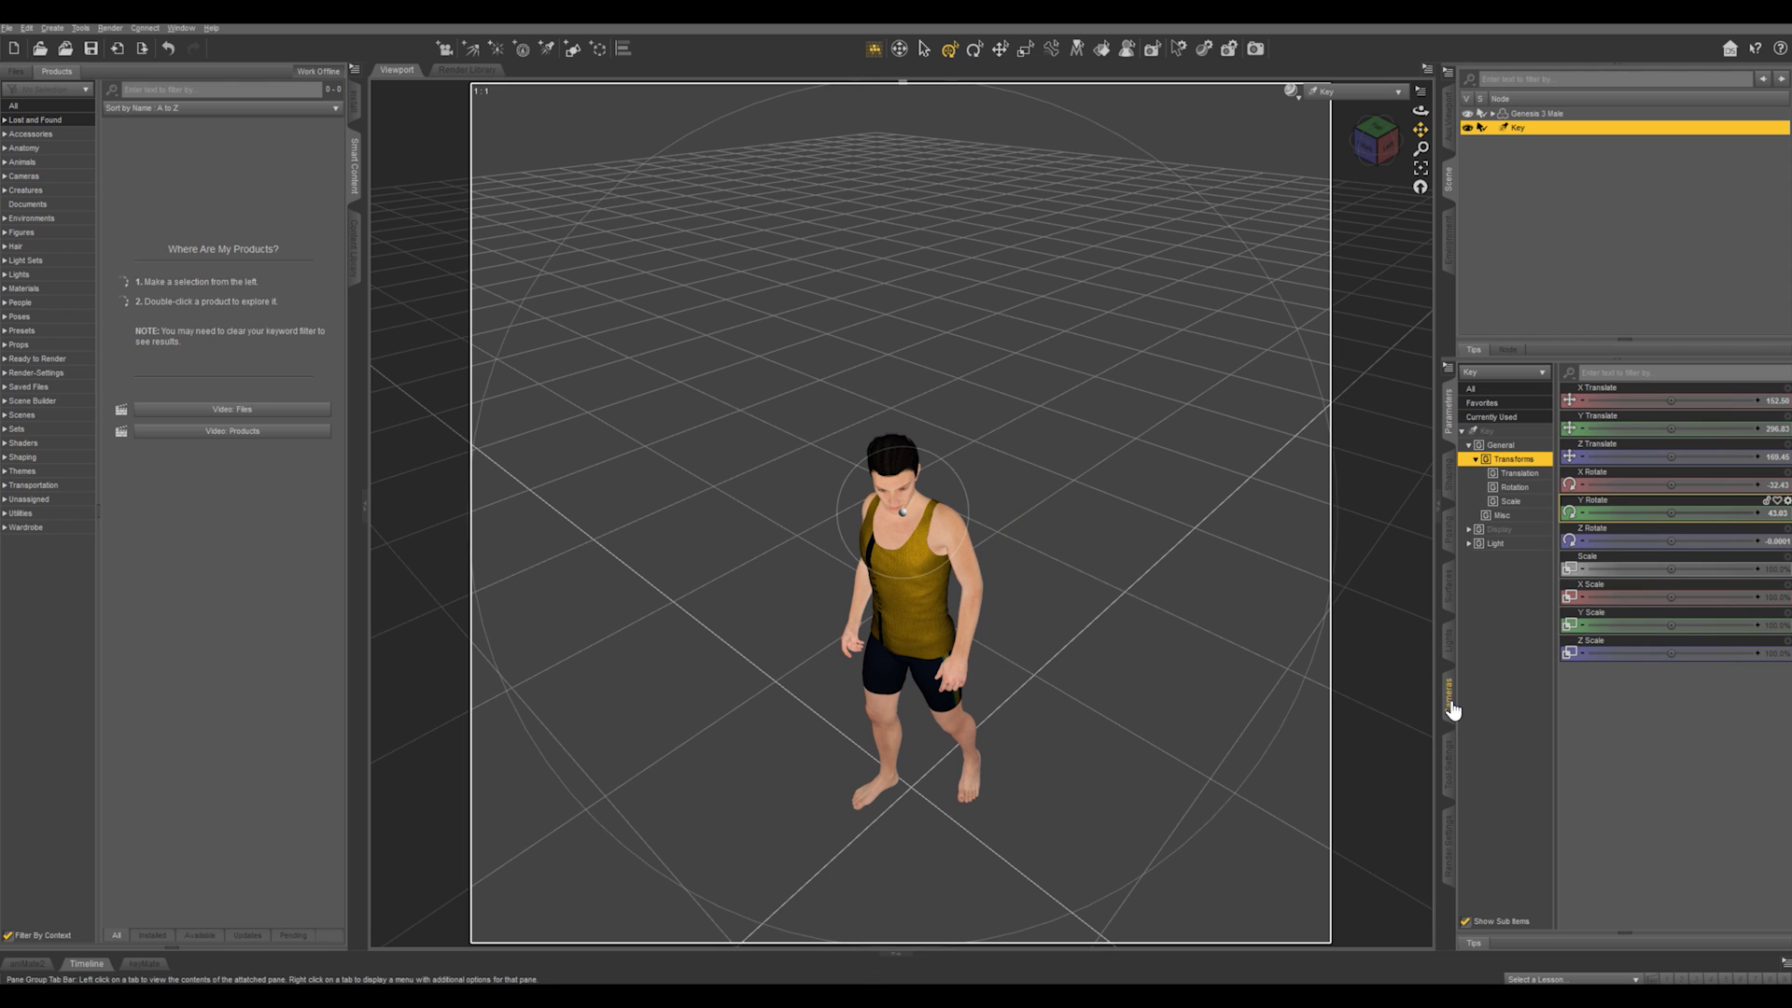
Step: Set the Key light's Luminous Flux (Lumen) to 150000 in the Lights pane
click(1447, 646)
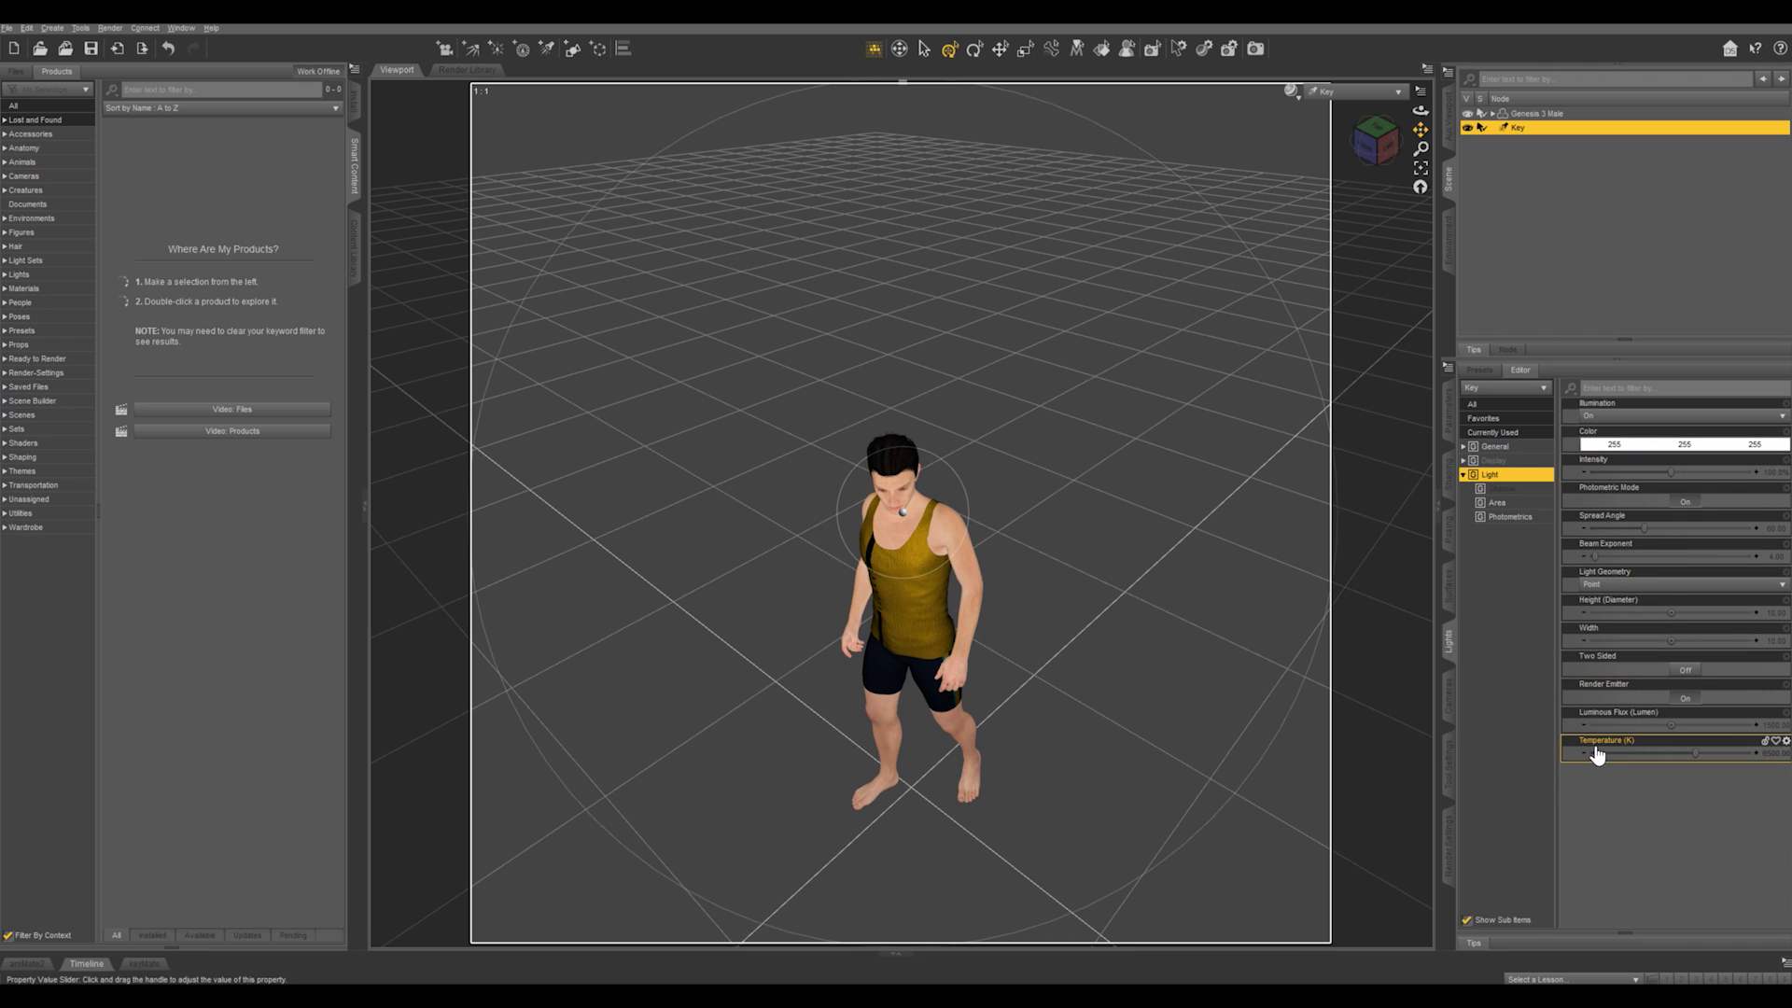
mouse_move(1607, 747)
click(1774, 726)
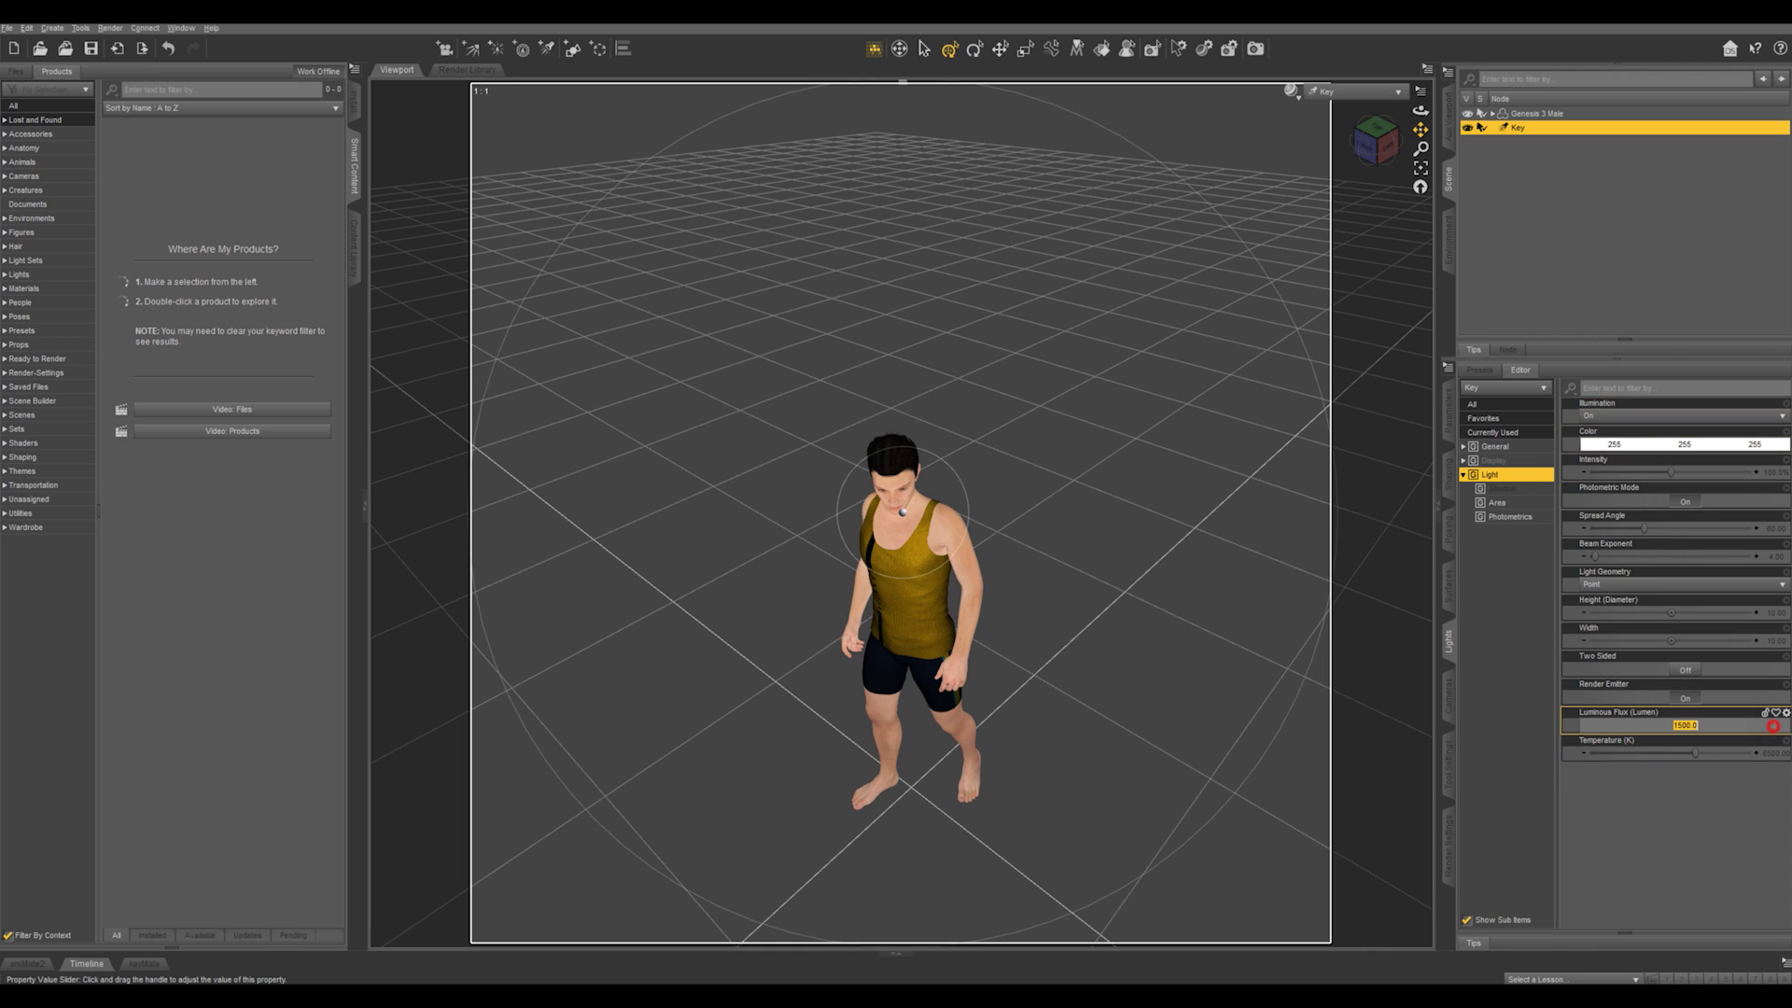
text(1)
key(Return)
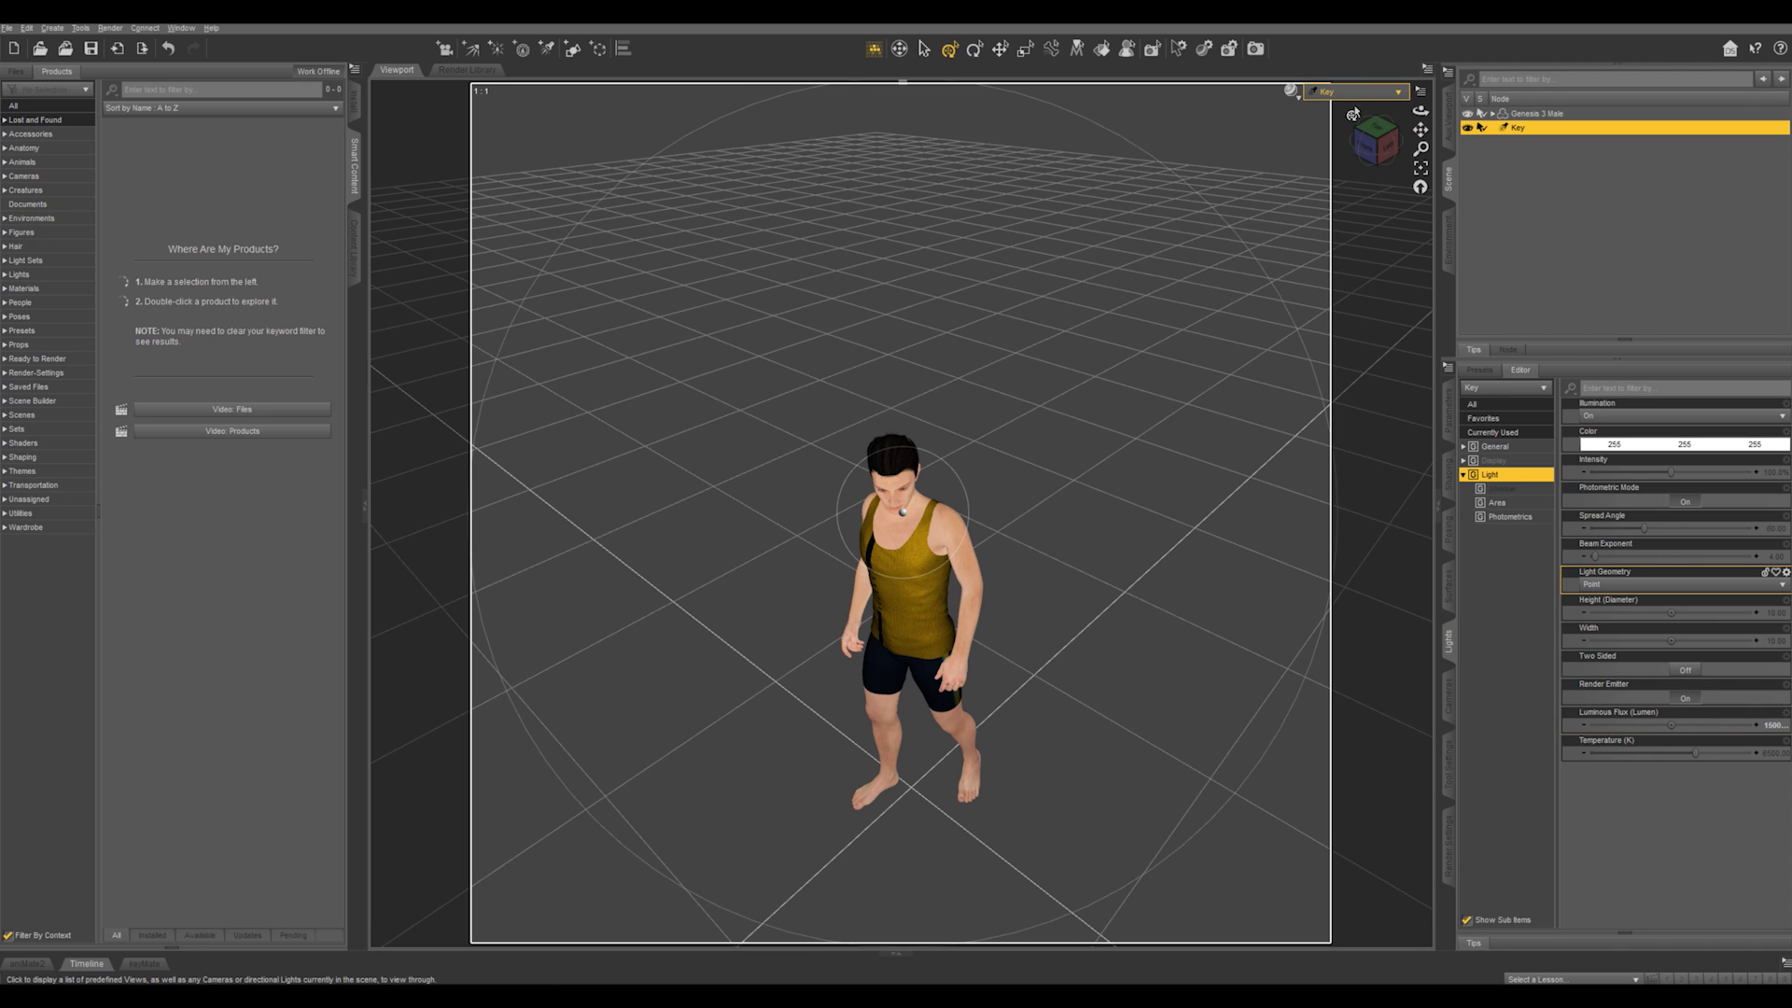
Step: Return to Perspective View and set the DrawStyle to NVIDIA Iray
click(1348, 92)
click(1344, 101)
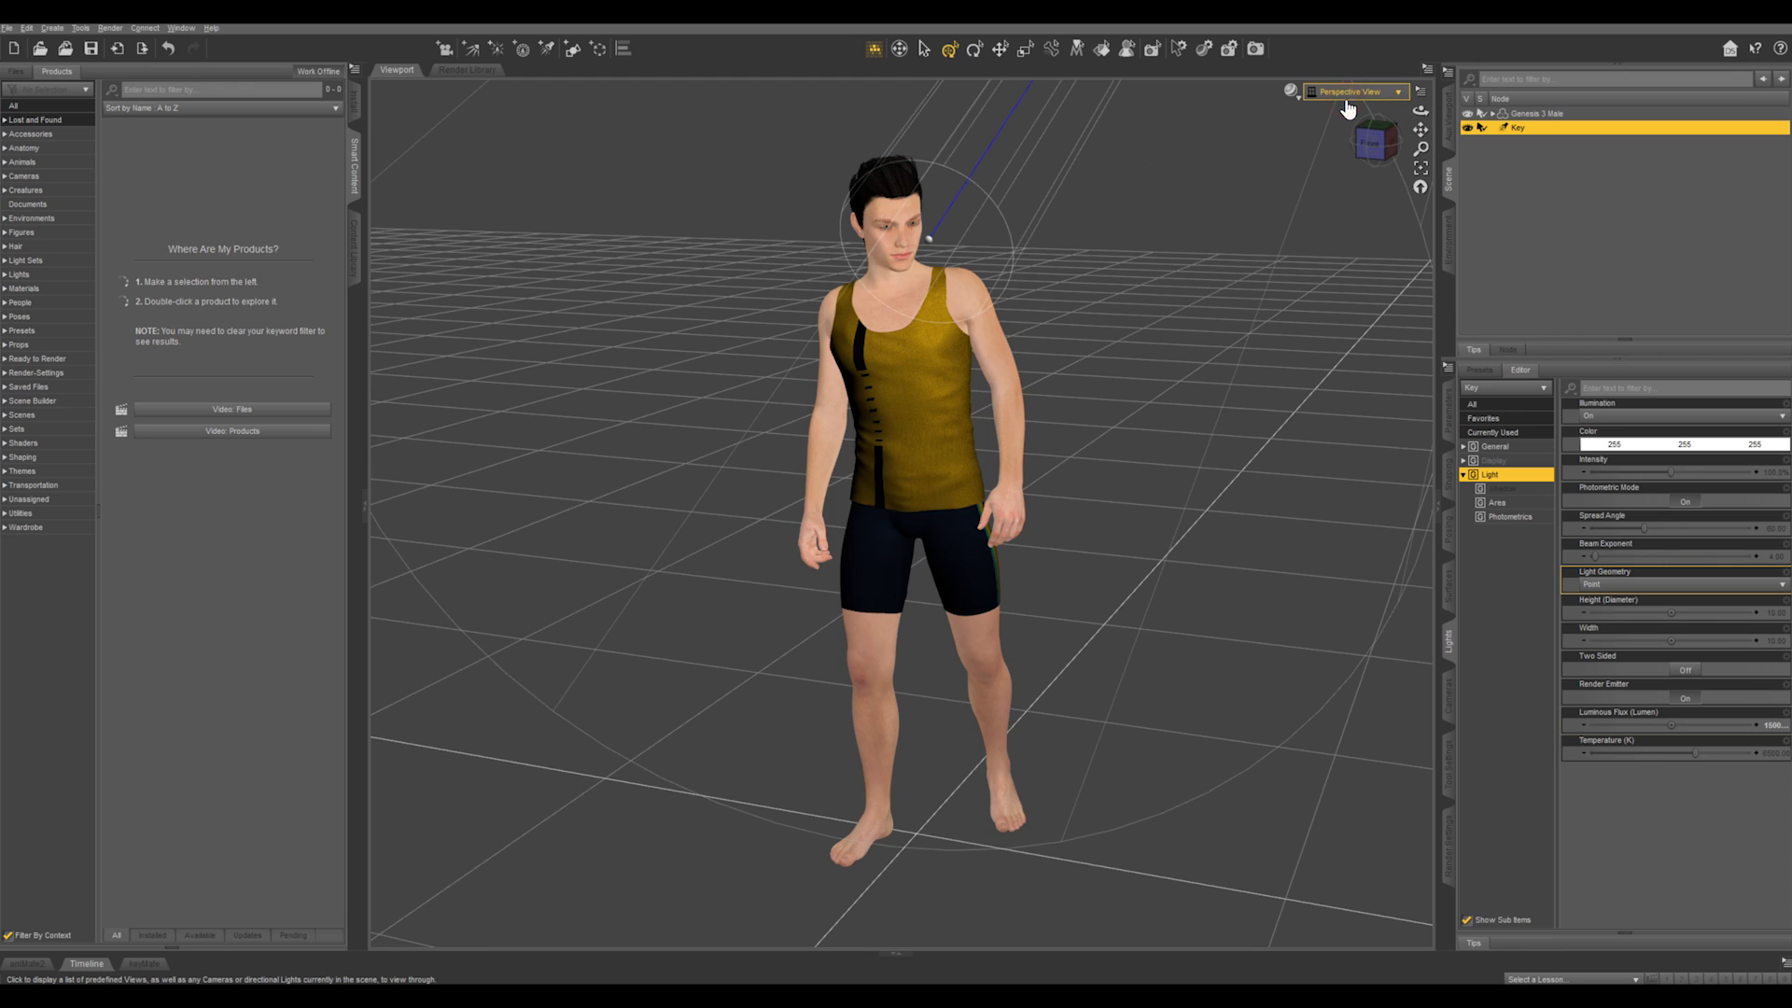
click(1291, 91)
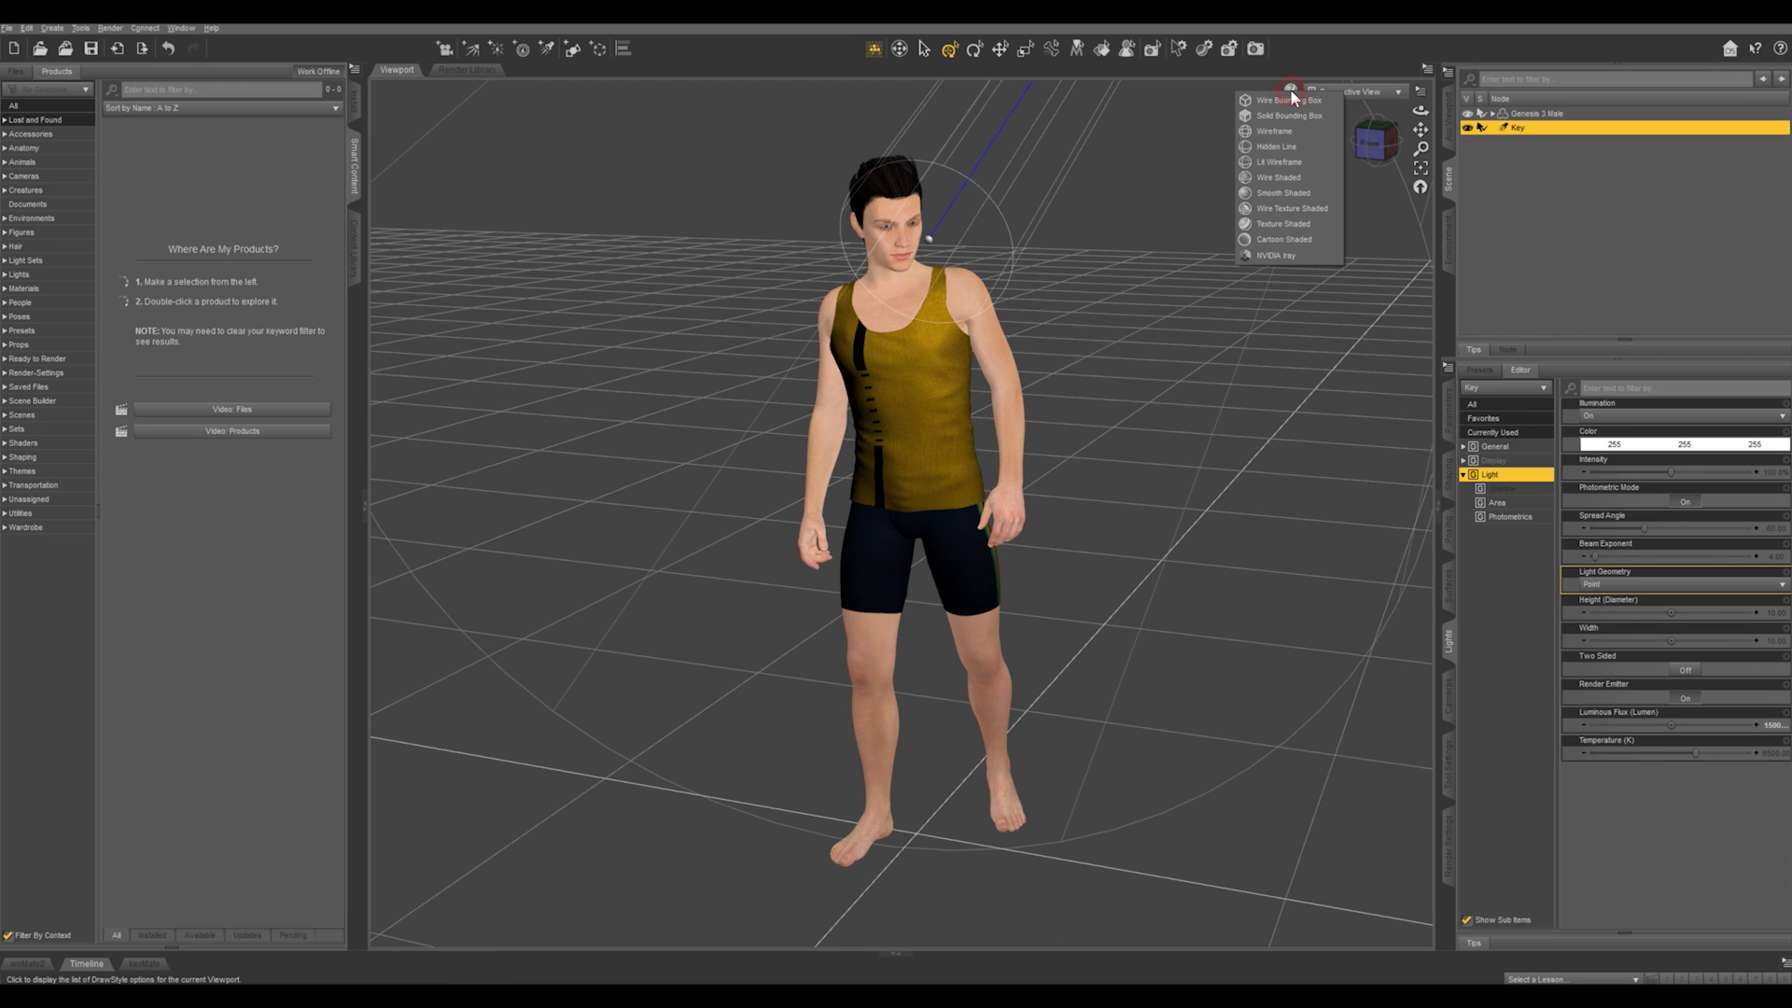
click(1286, 256)
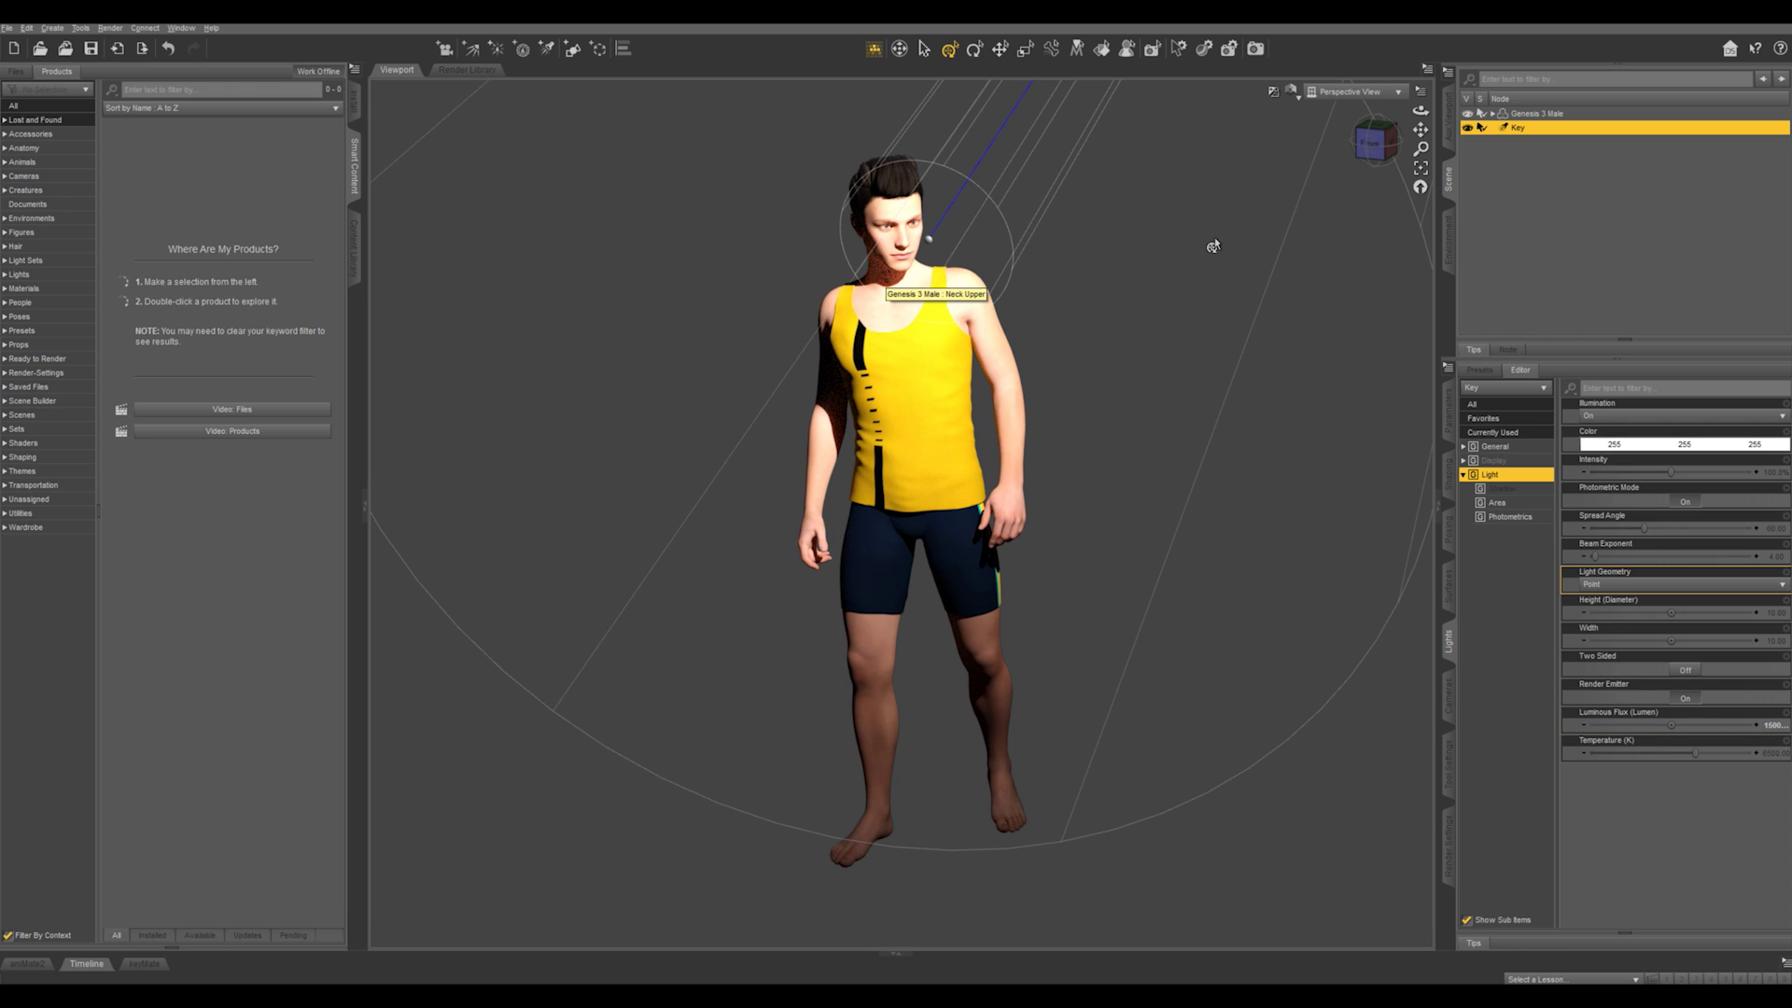
Step: Create a second spotlight named Fill
click(546, 48)
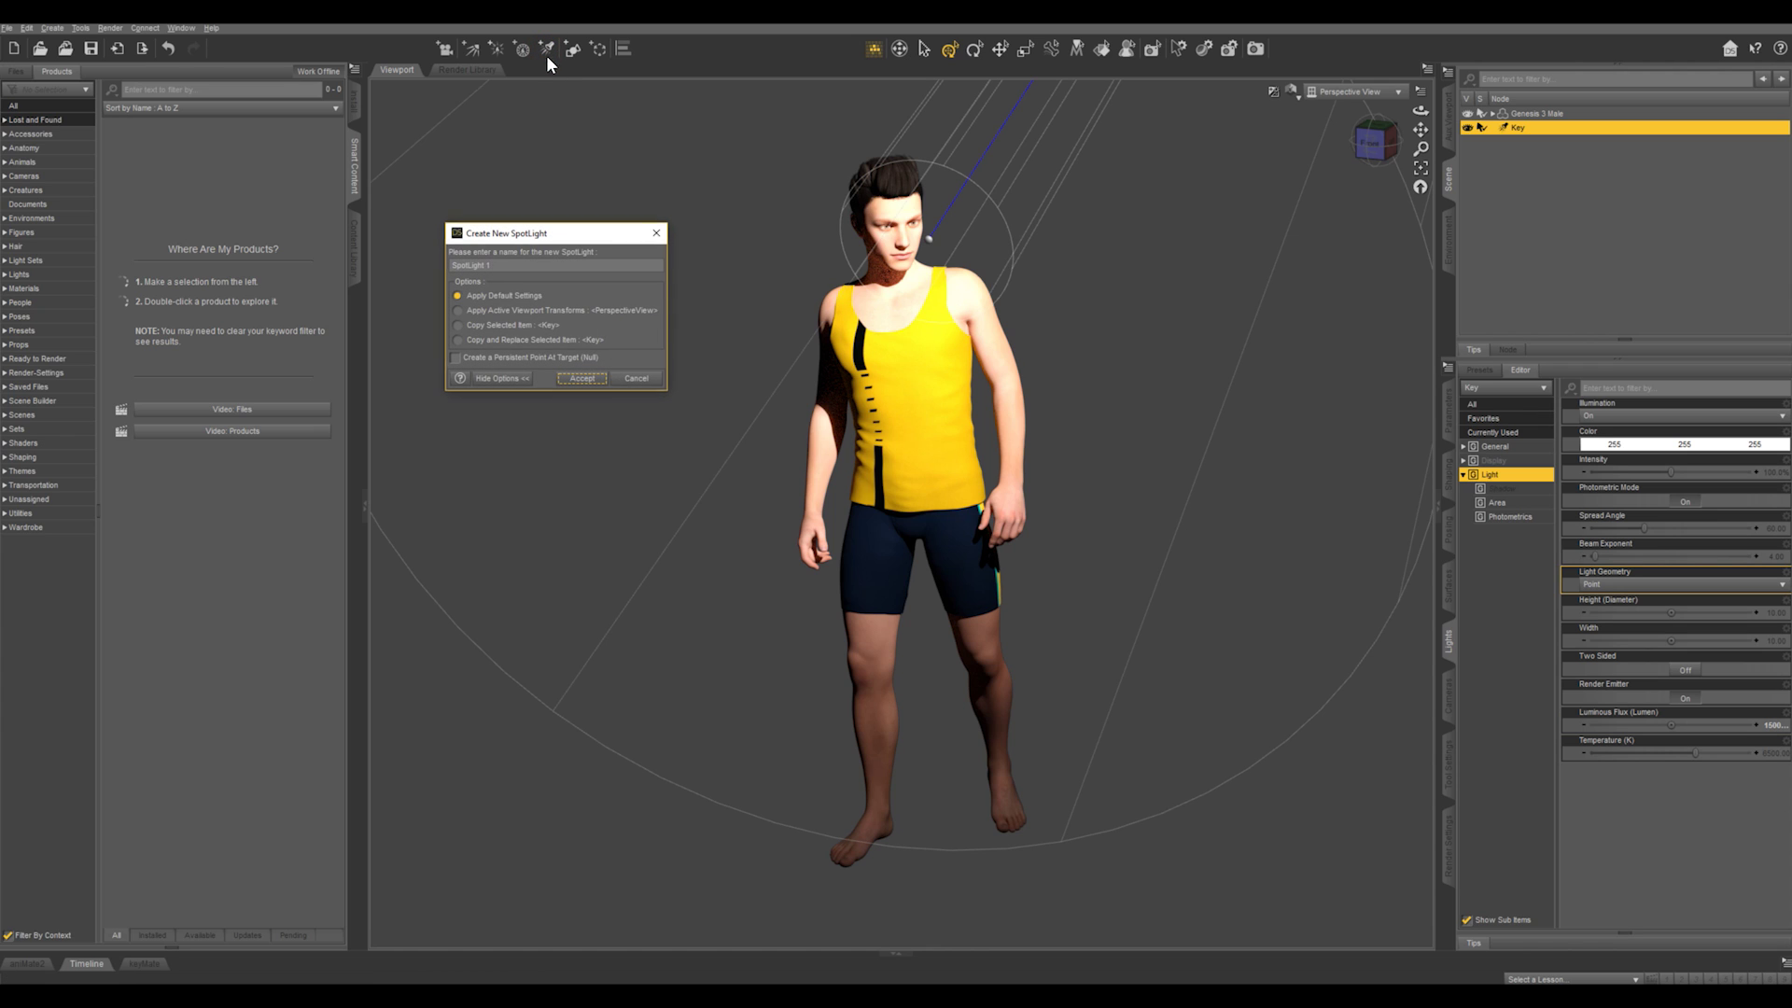
click(539, 268)
text(Fill)
key(Return)
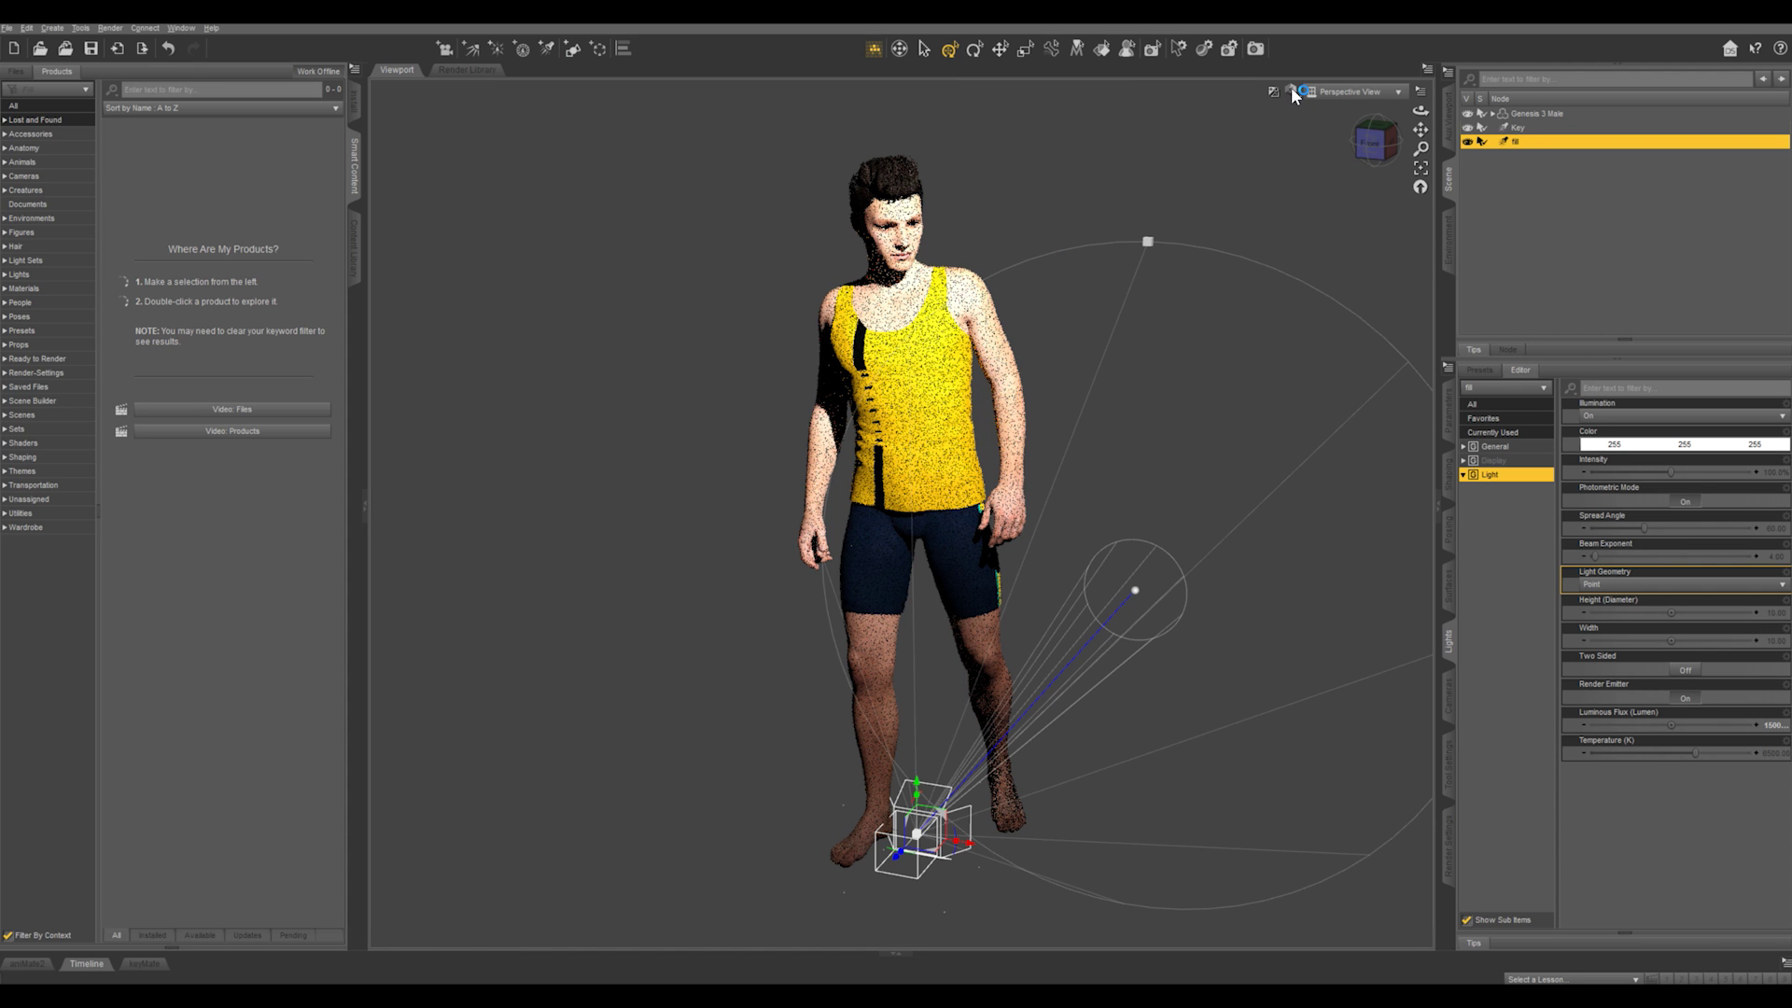
Step: Switch to Texture Shaded and look through the Fill light, panning across the figure
click(1291, 91)
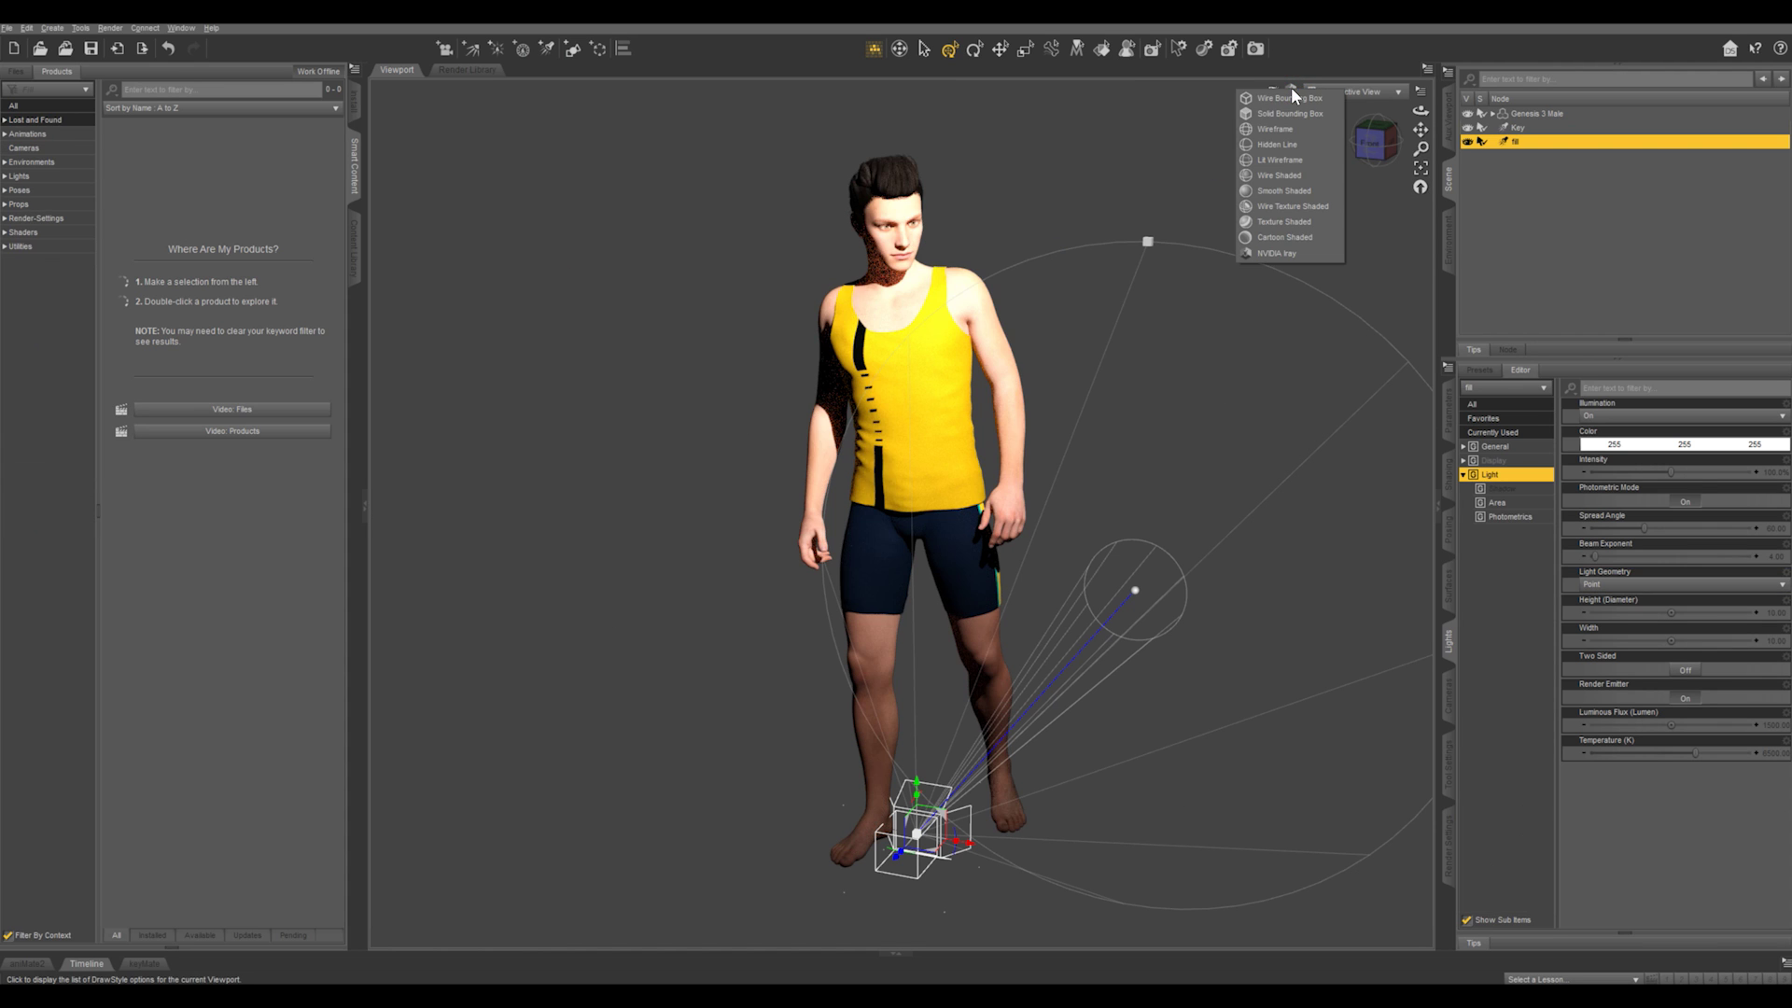
click(1271, 224)
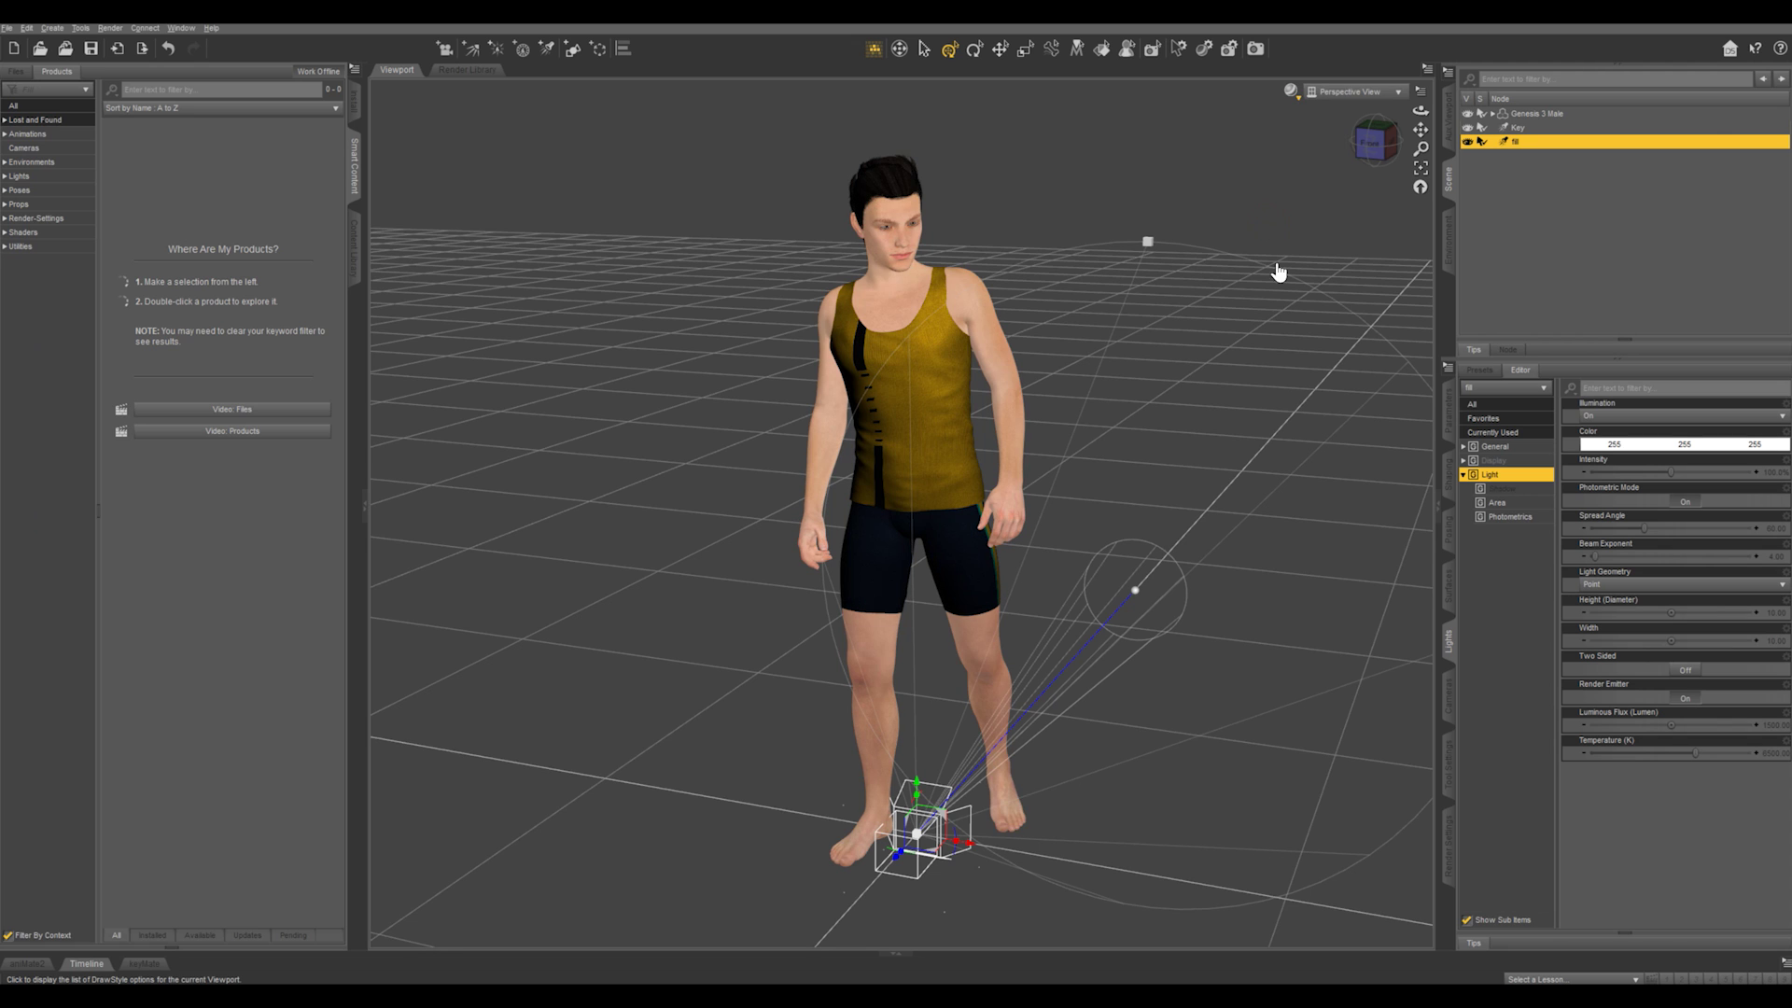
click(1368, 93)
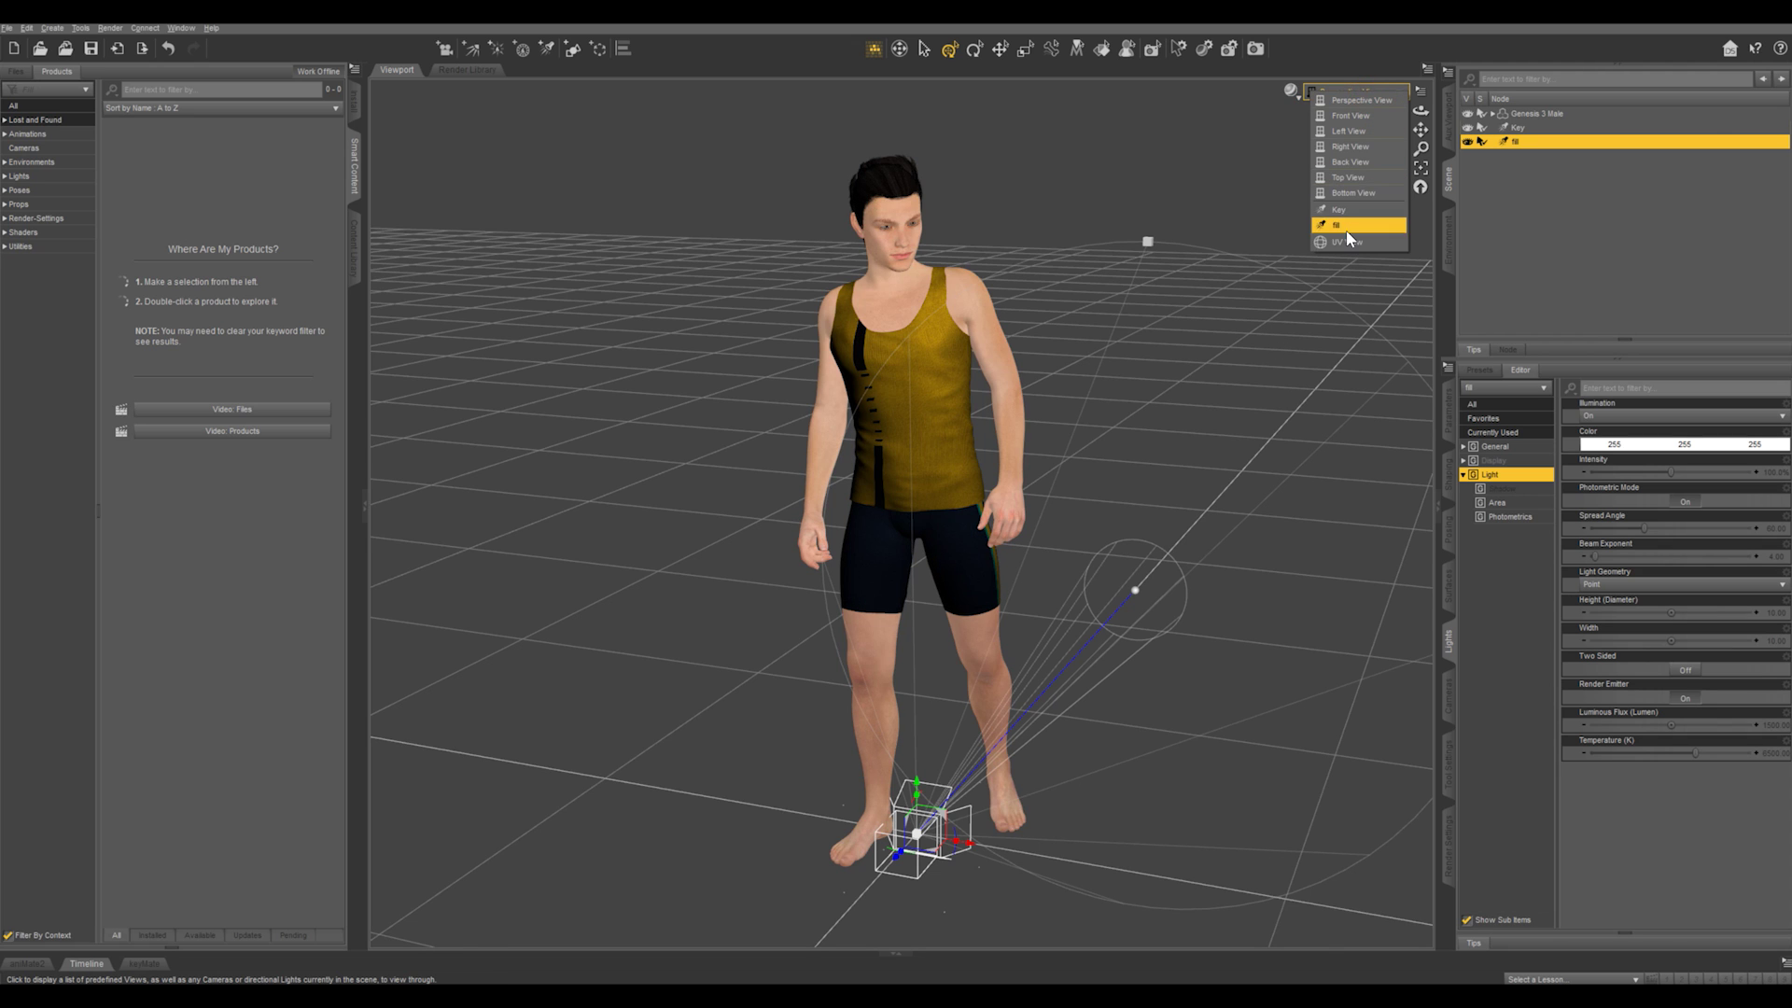
click(1346, 230)
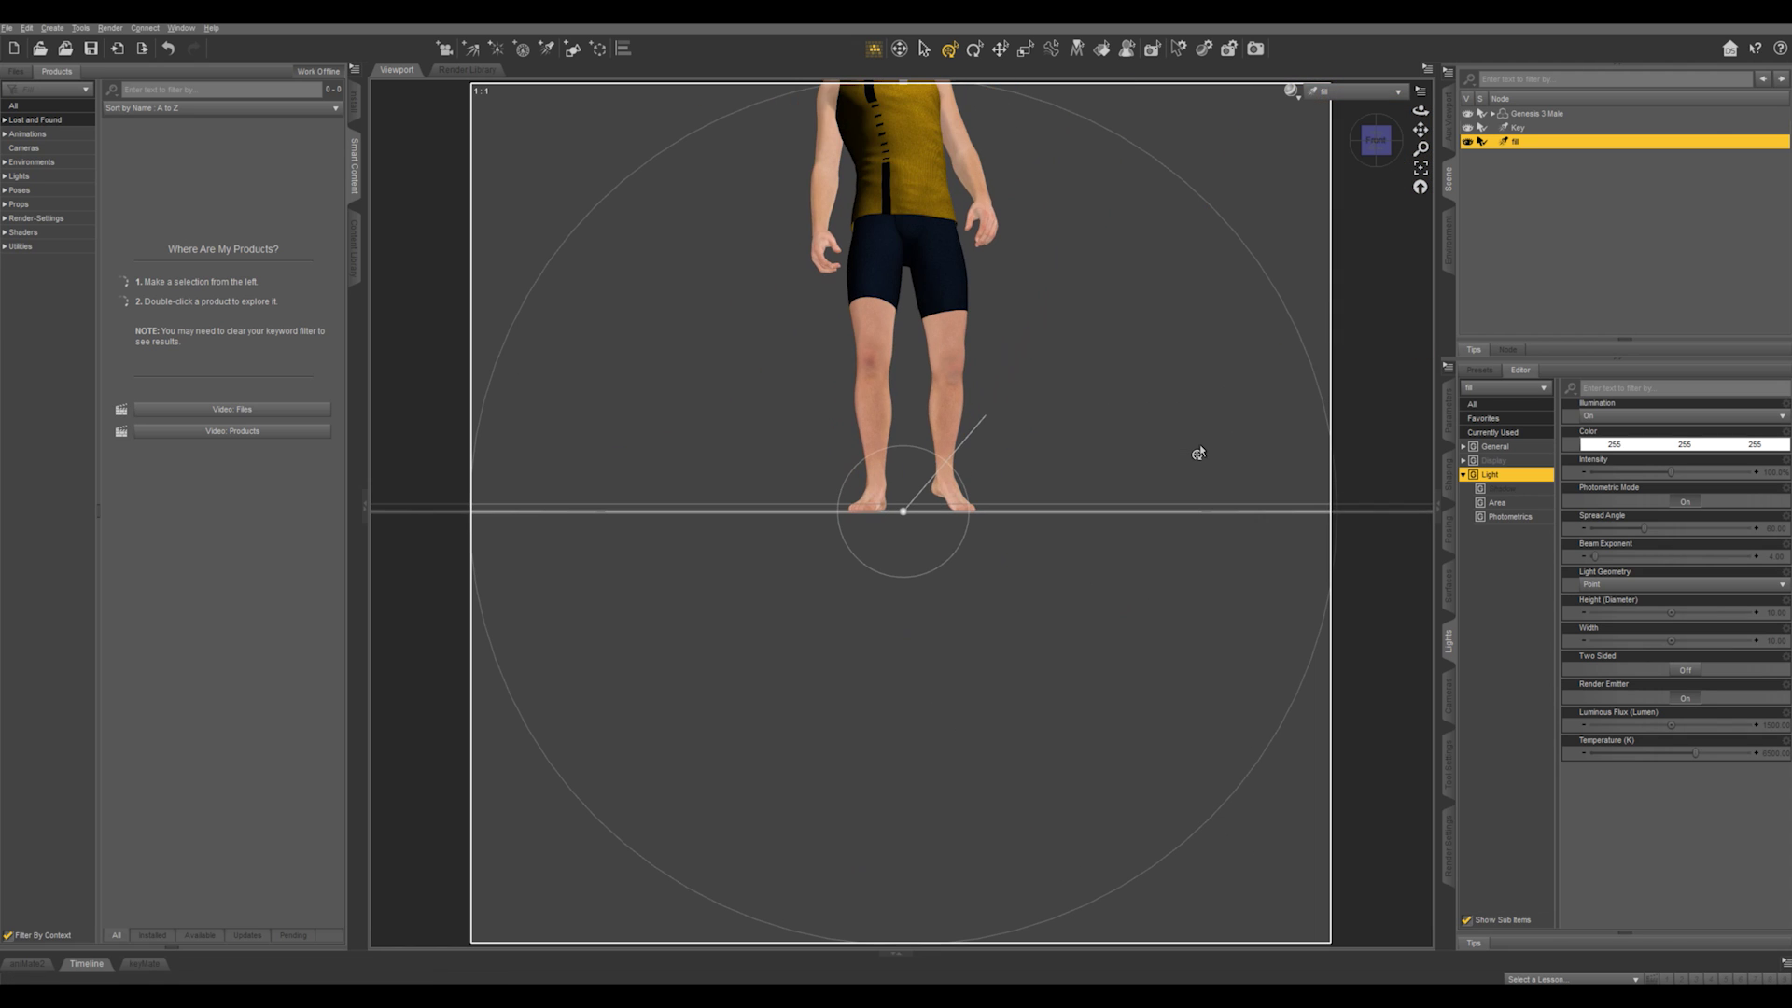
drag(1420, 130, 1415, 226)
scroll(1213, 318, down, 5)
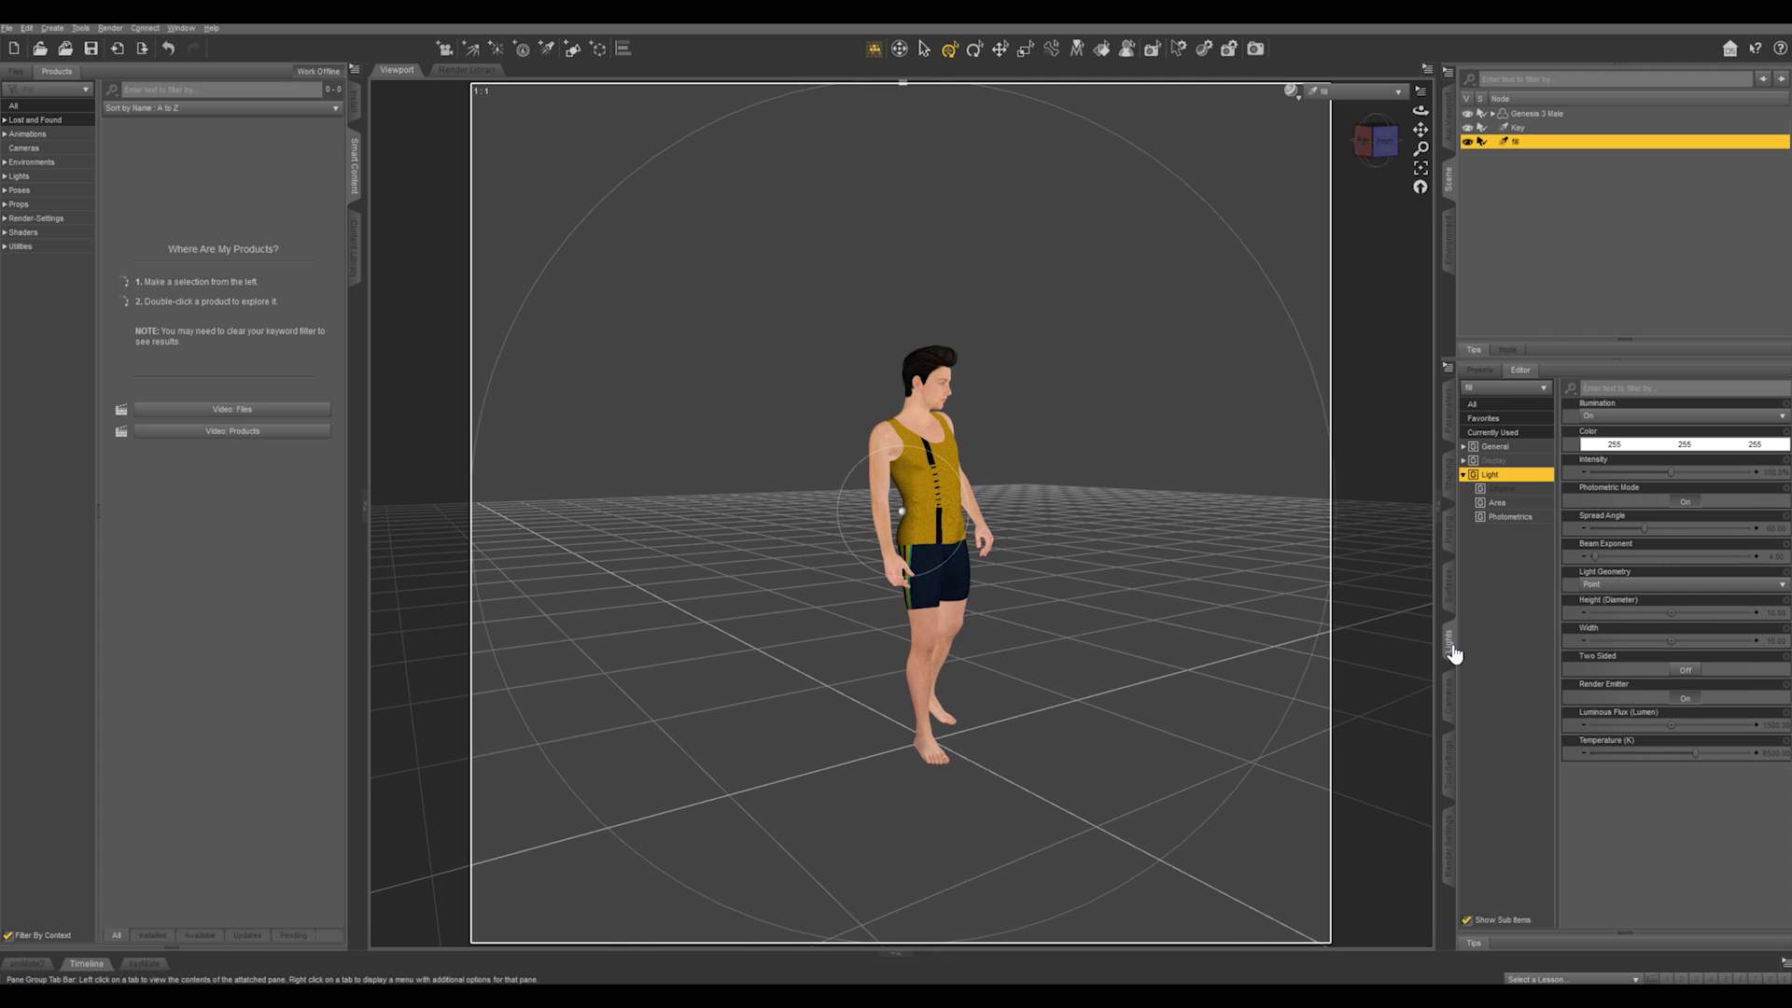
Step: Set the Fill light's Luminous Flux (Lumen) to 30000
click(1778, 726)
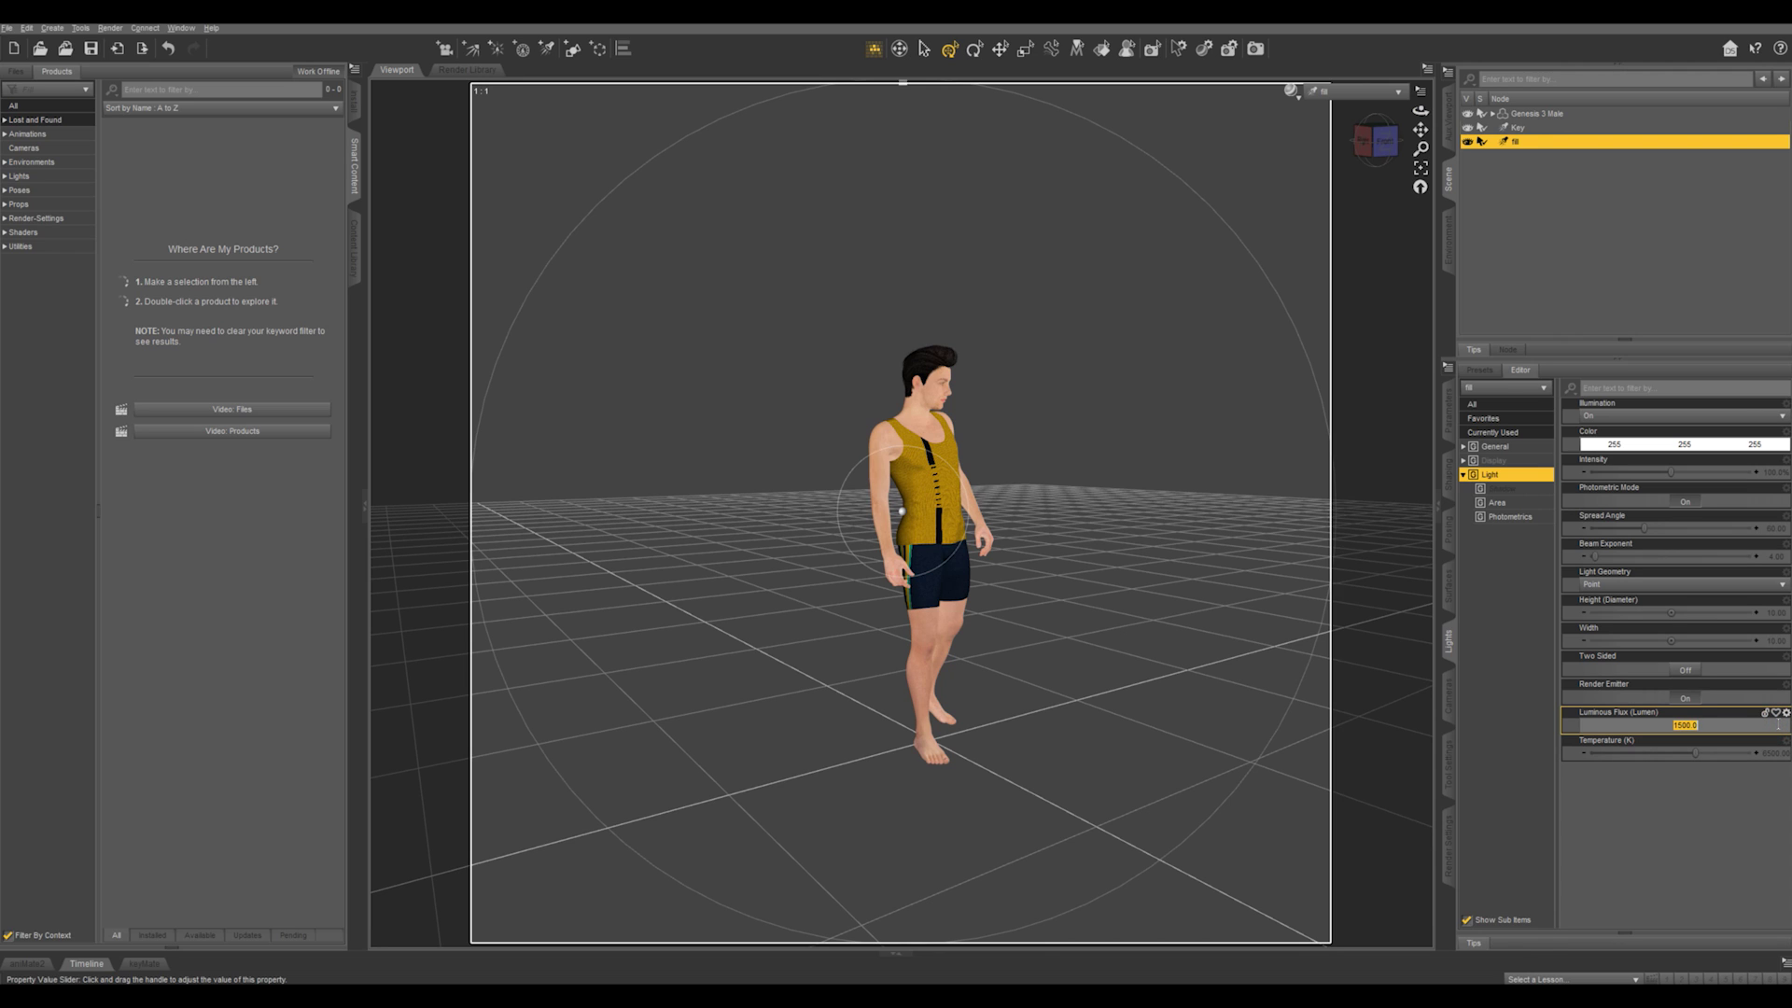
text(3)
key(Return)
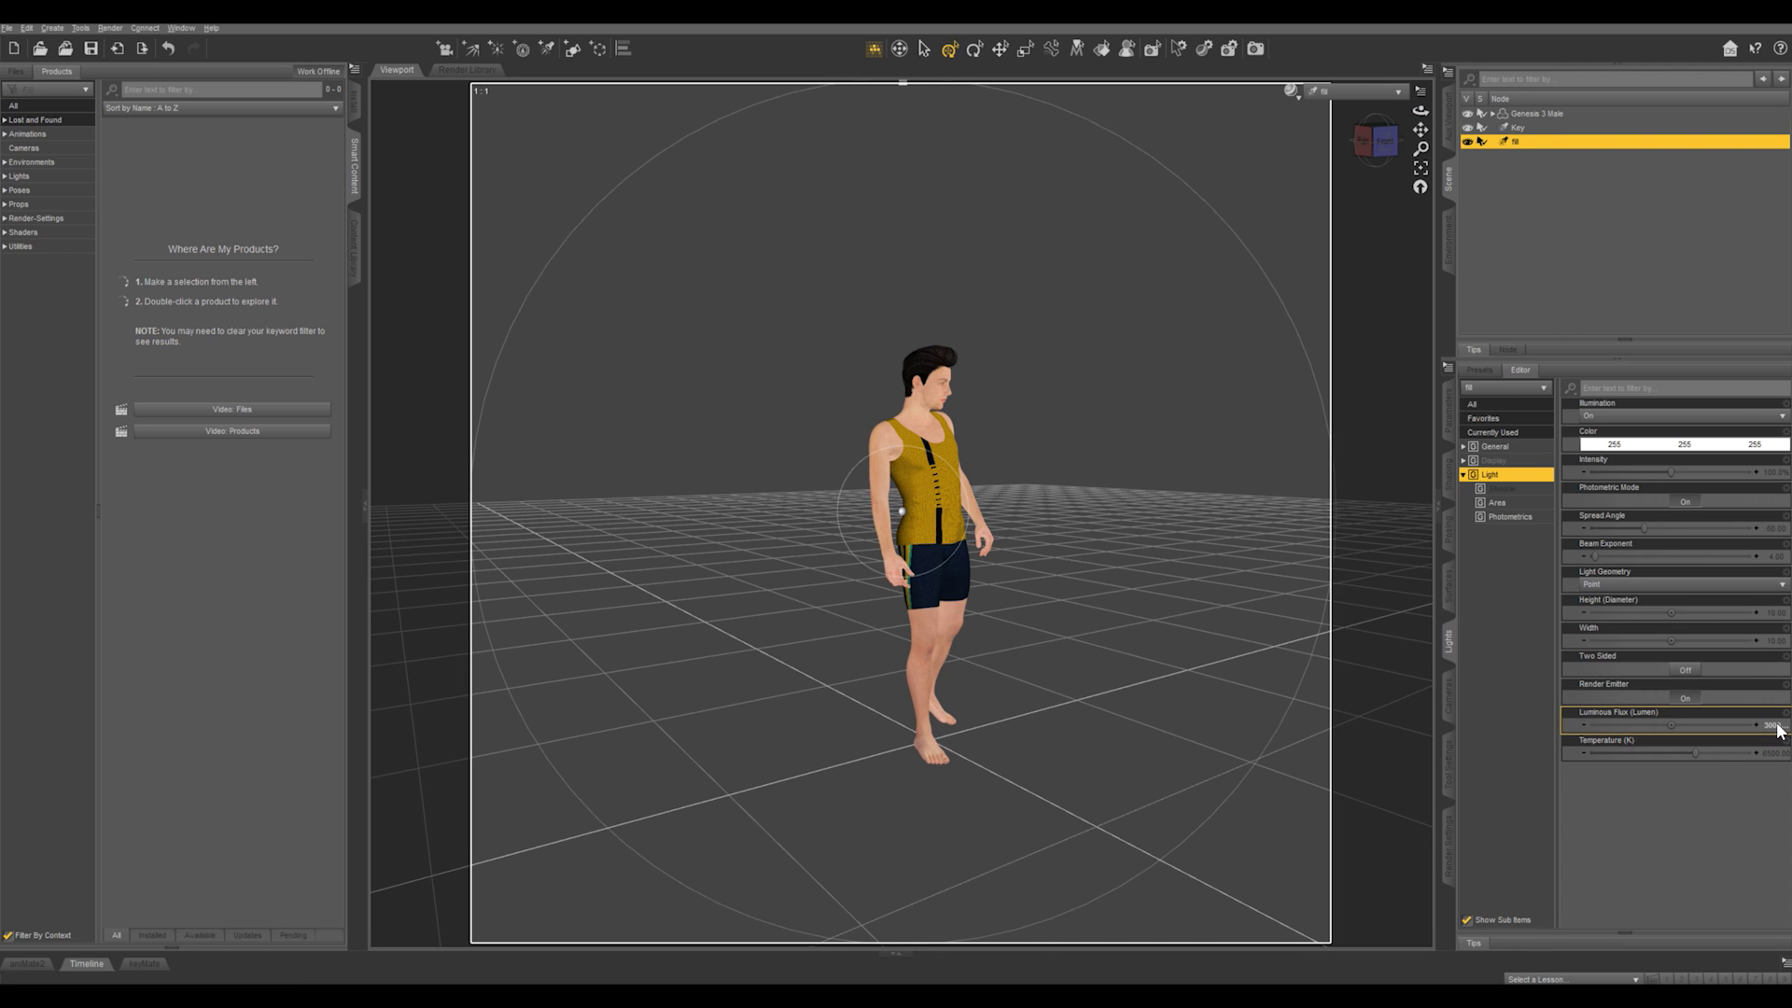
click(1348, 95)
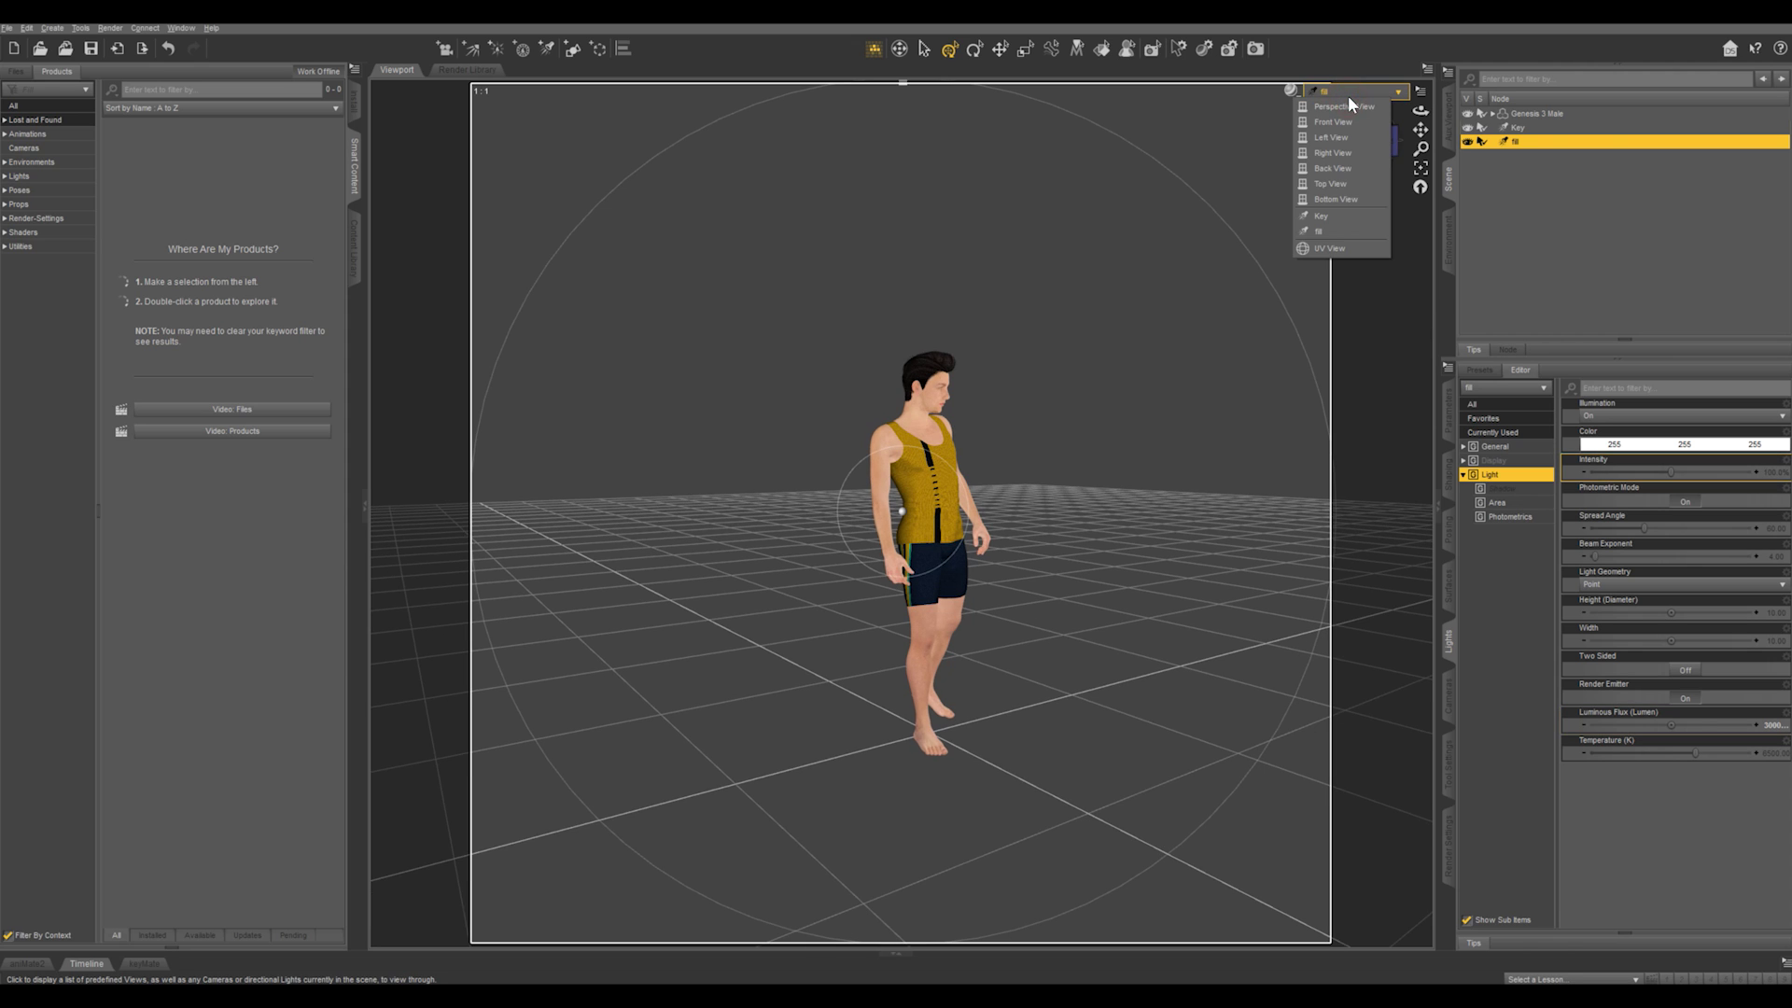
Step: Switch back to Perspective View and preview the Key and Fill lighting in NVIDIA Iray
click(1349, 132)
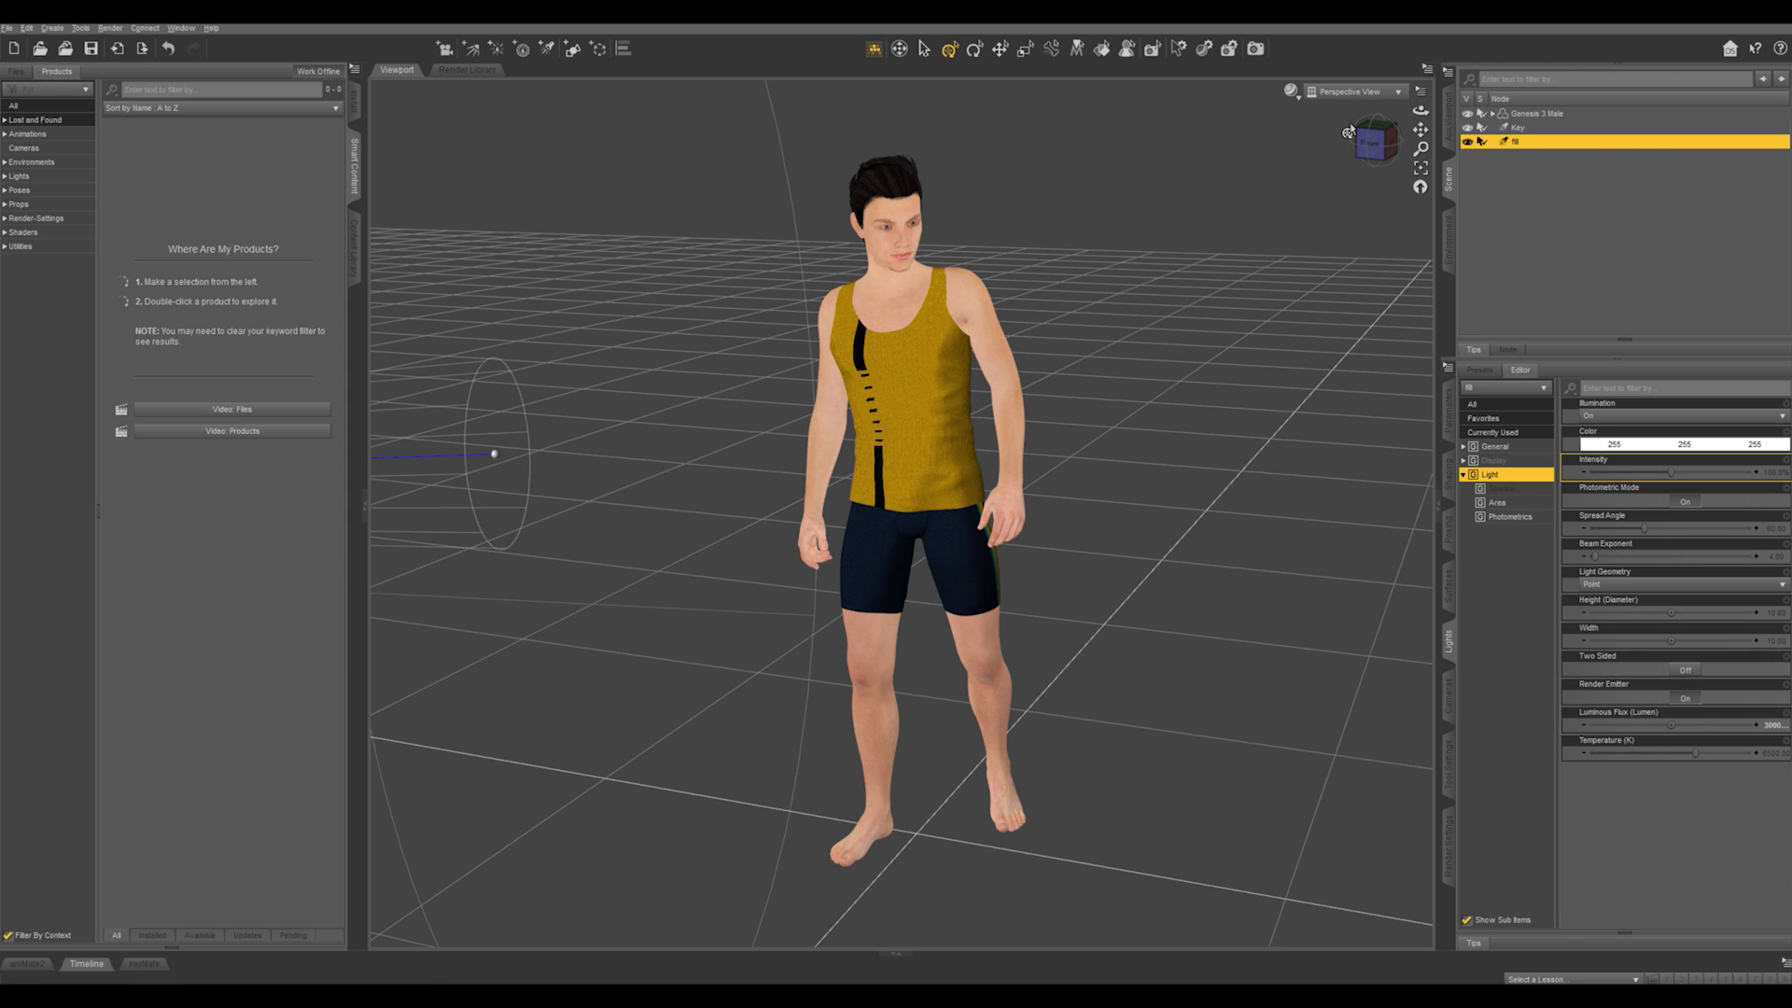
click(1291, 90)
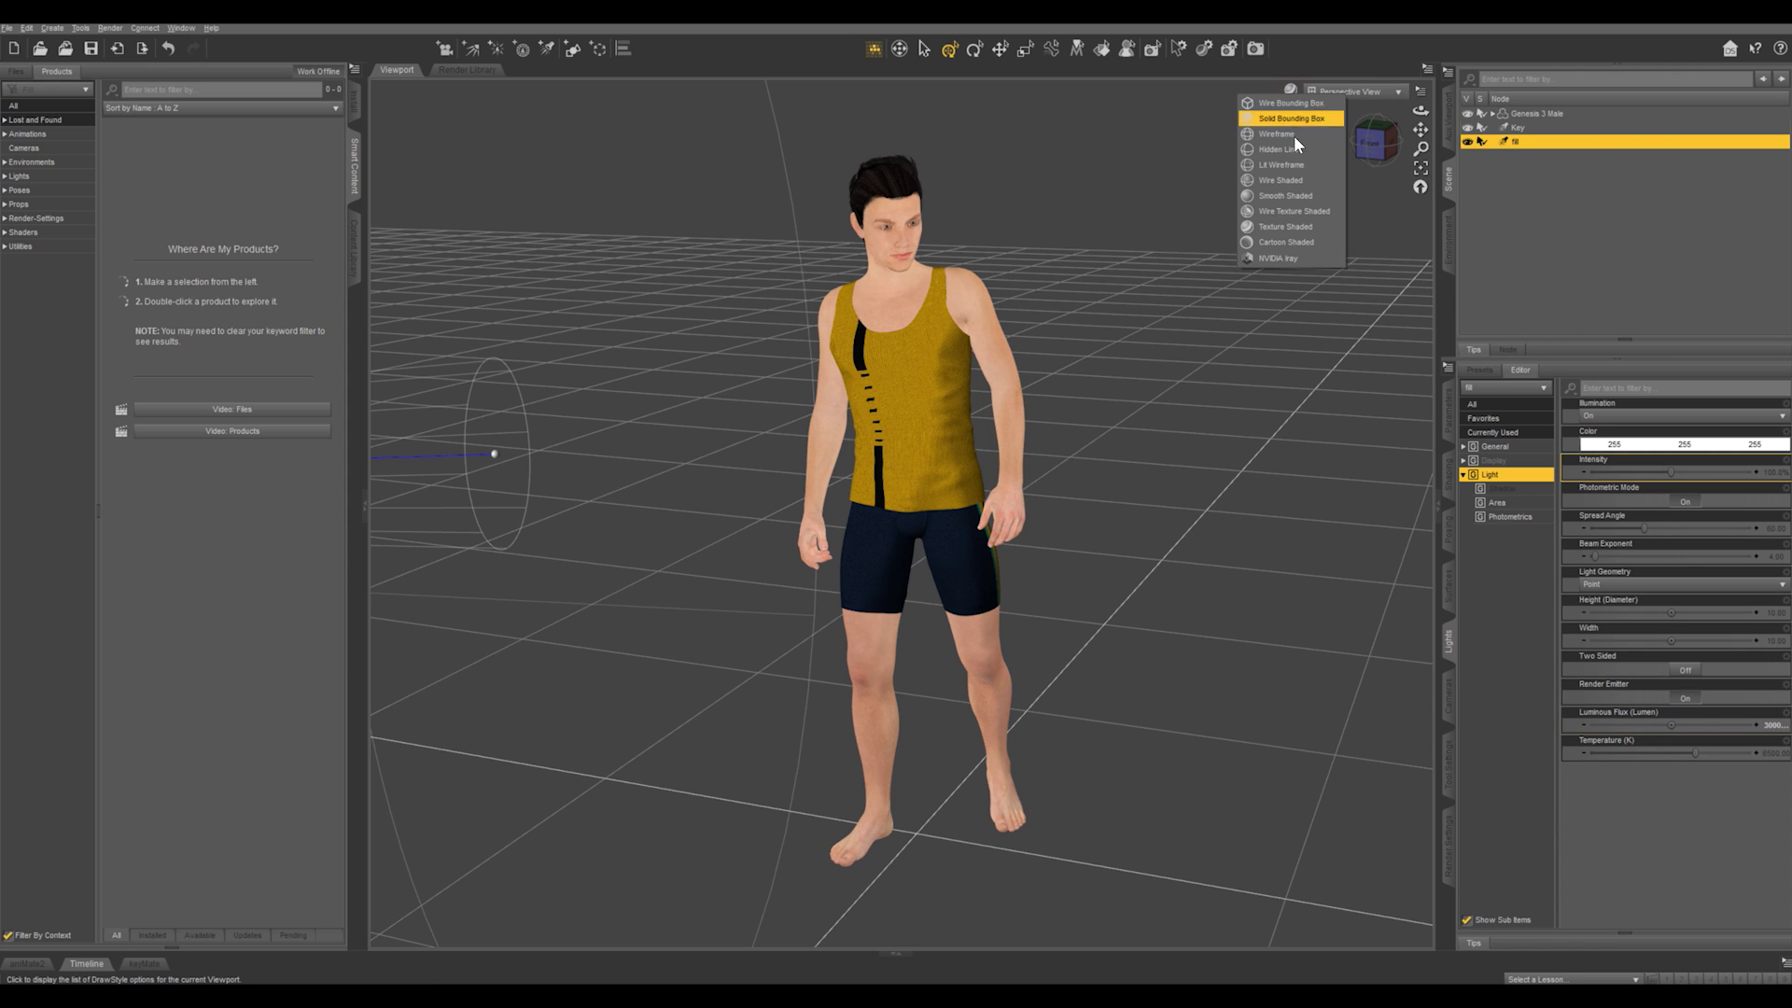
click(1286, 261)
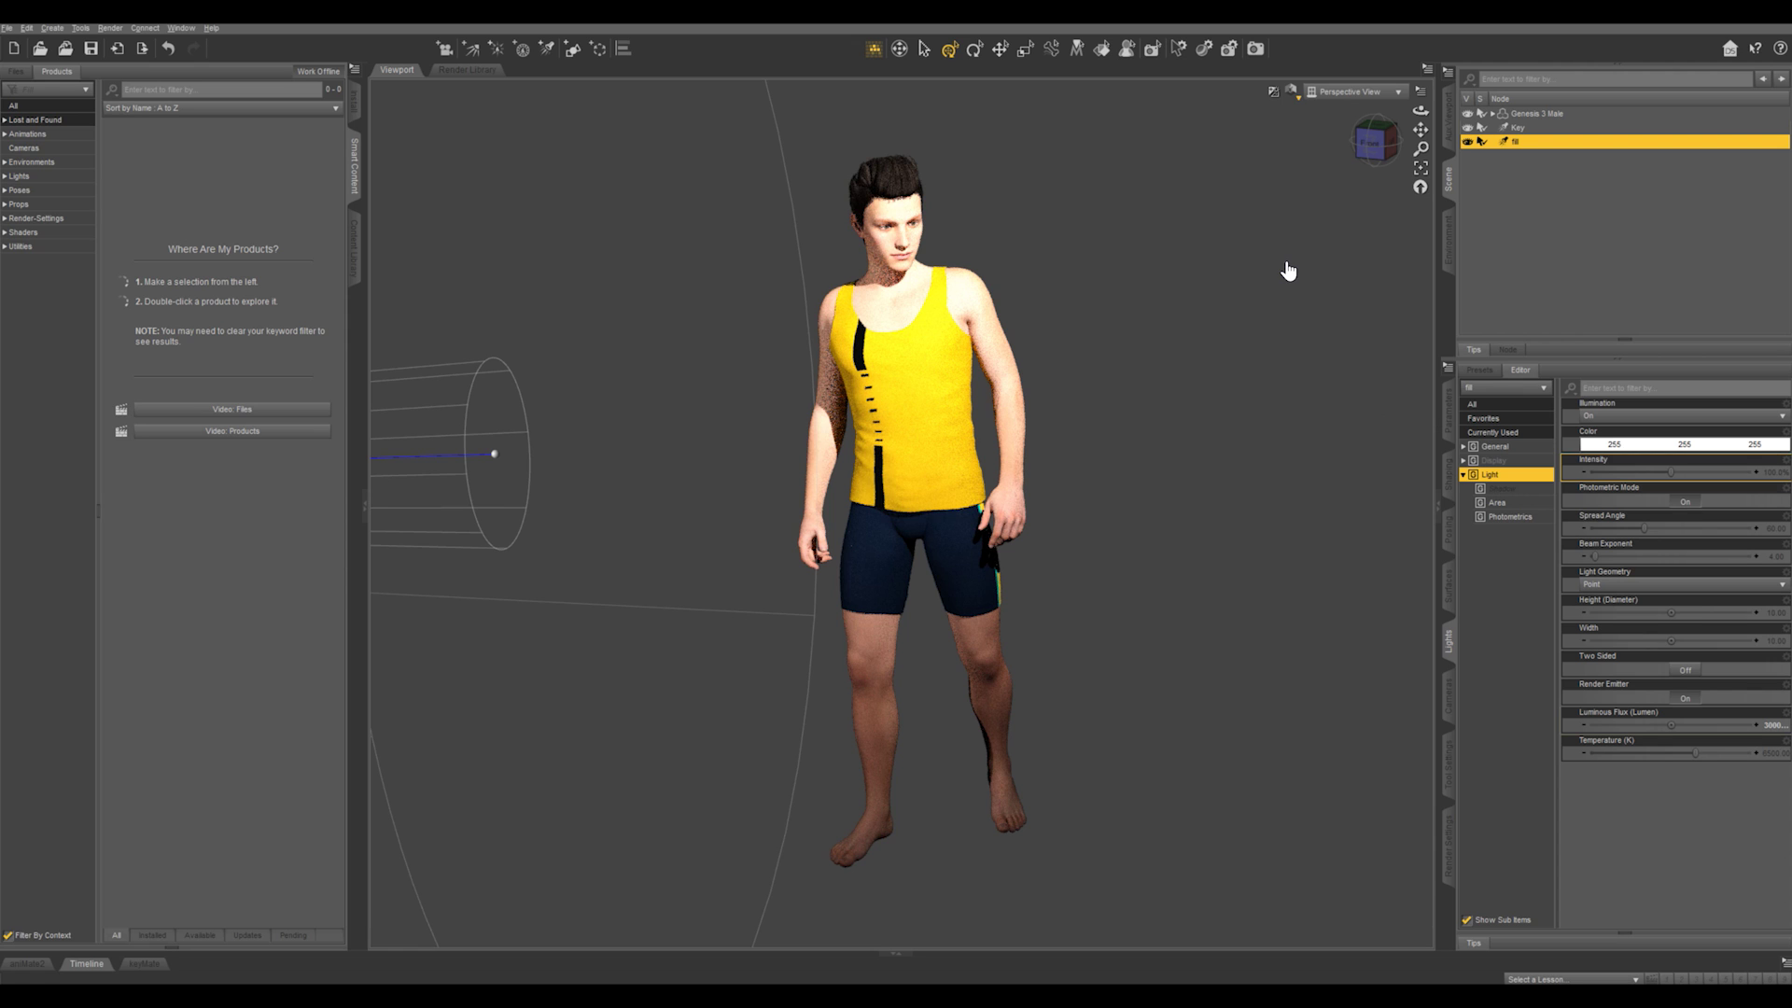
click(856, 249)
Step: Create a third spotlight named kicker
click(547, 49)
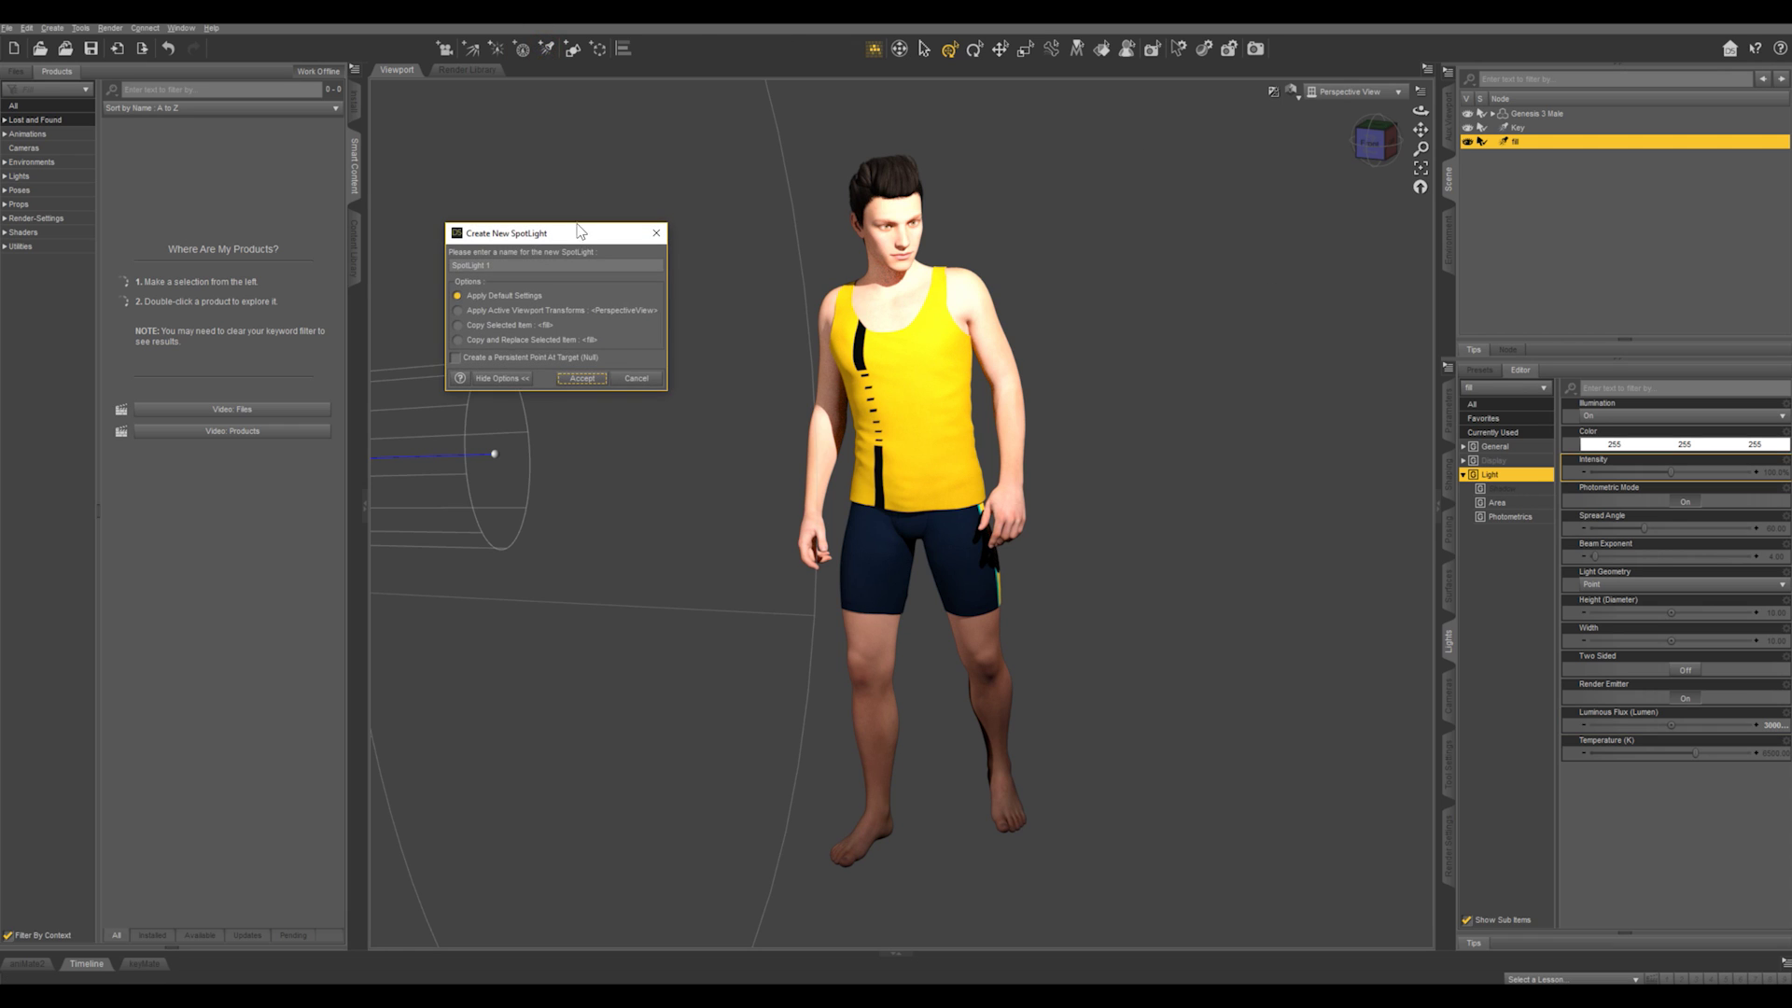
click(541, 265)
key(ctrl+a)
text(fi)
key(Return)
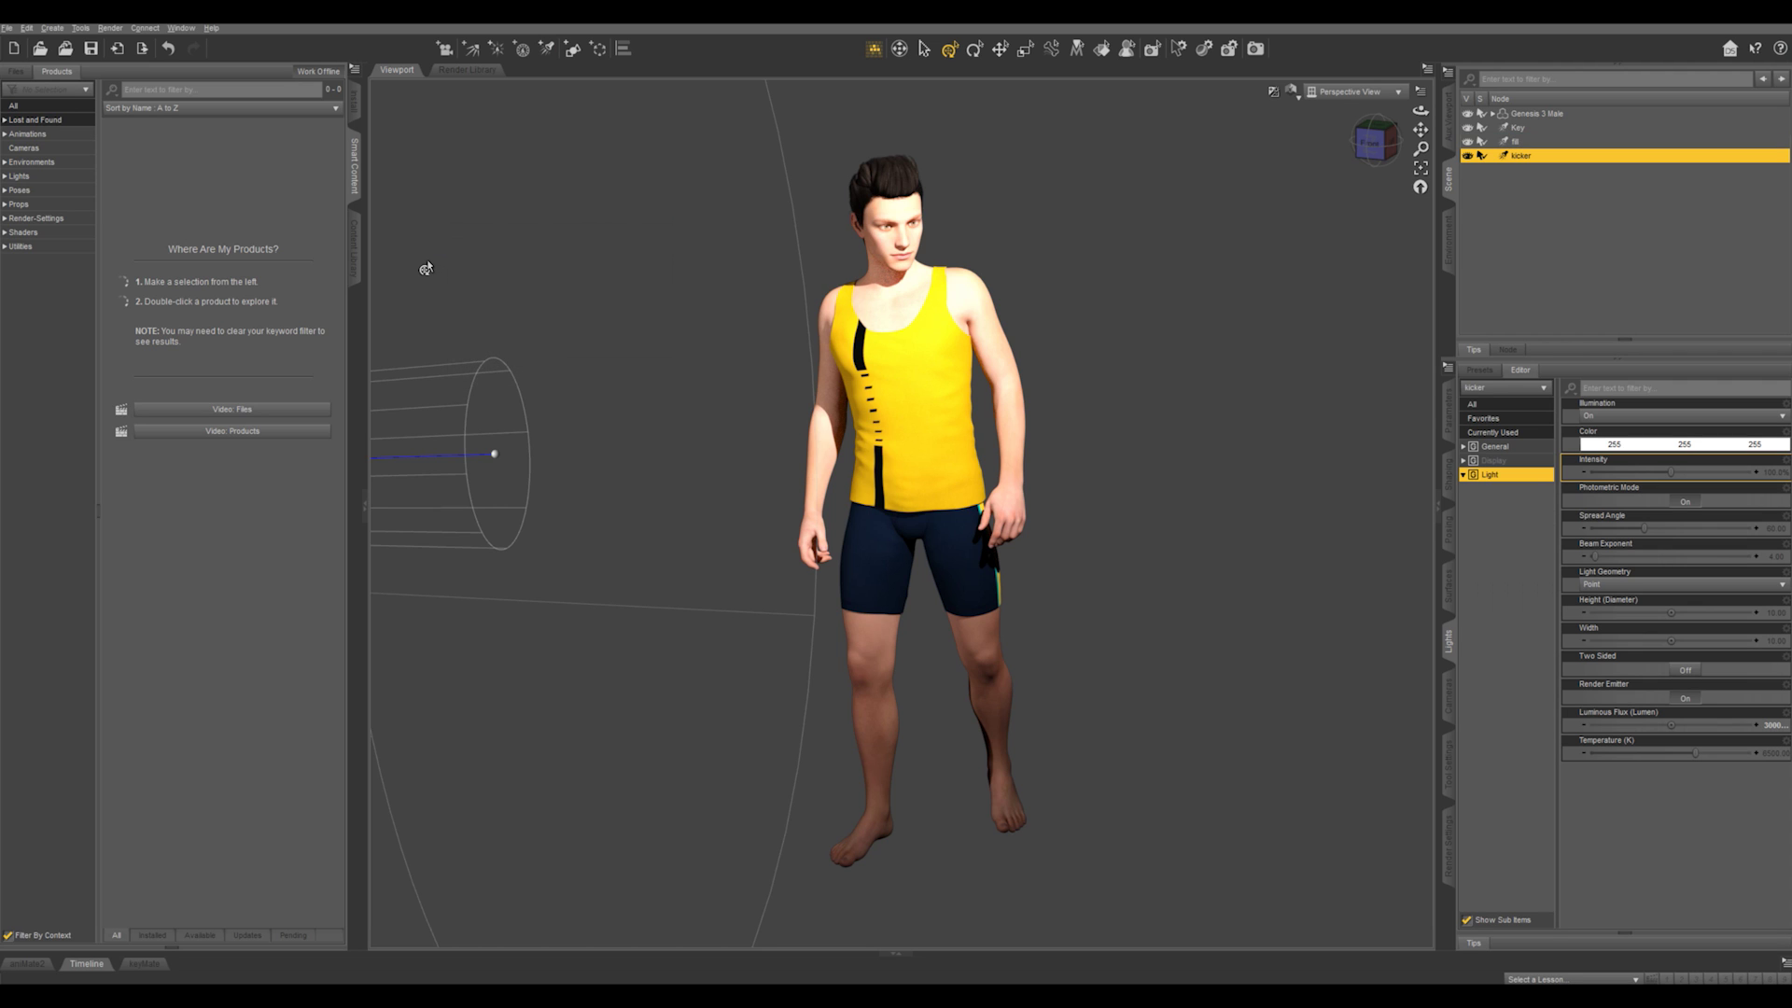
Step: Switch to Texture Shaded, view through kicker, and orbit it behind the figure
click(1292, 90)
click(1297, 236)
click(1345, 90)
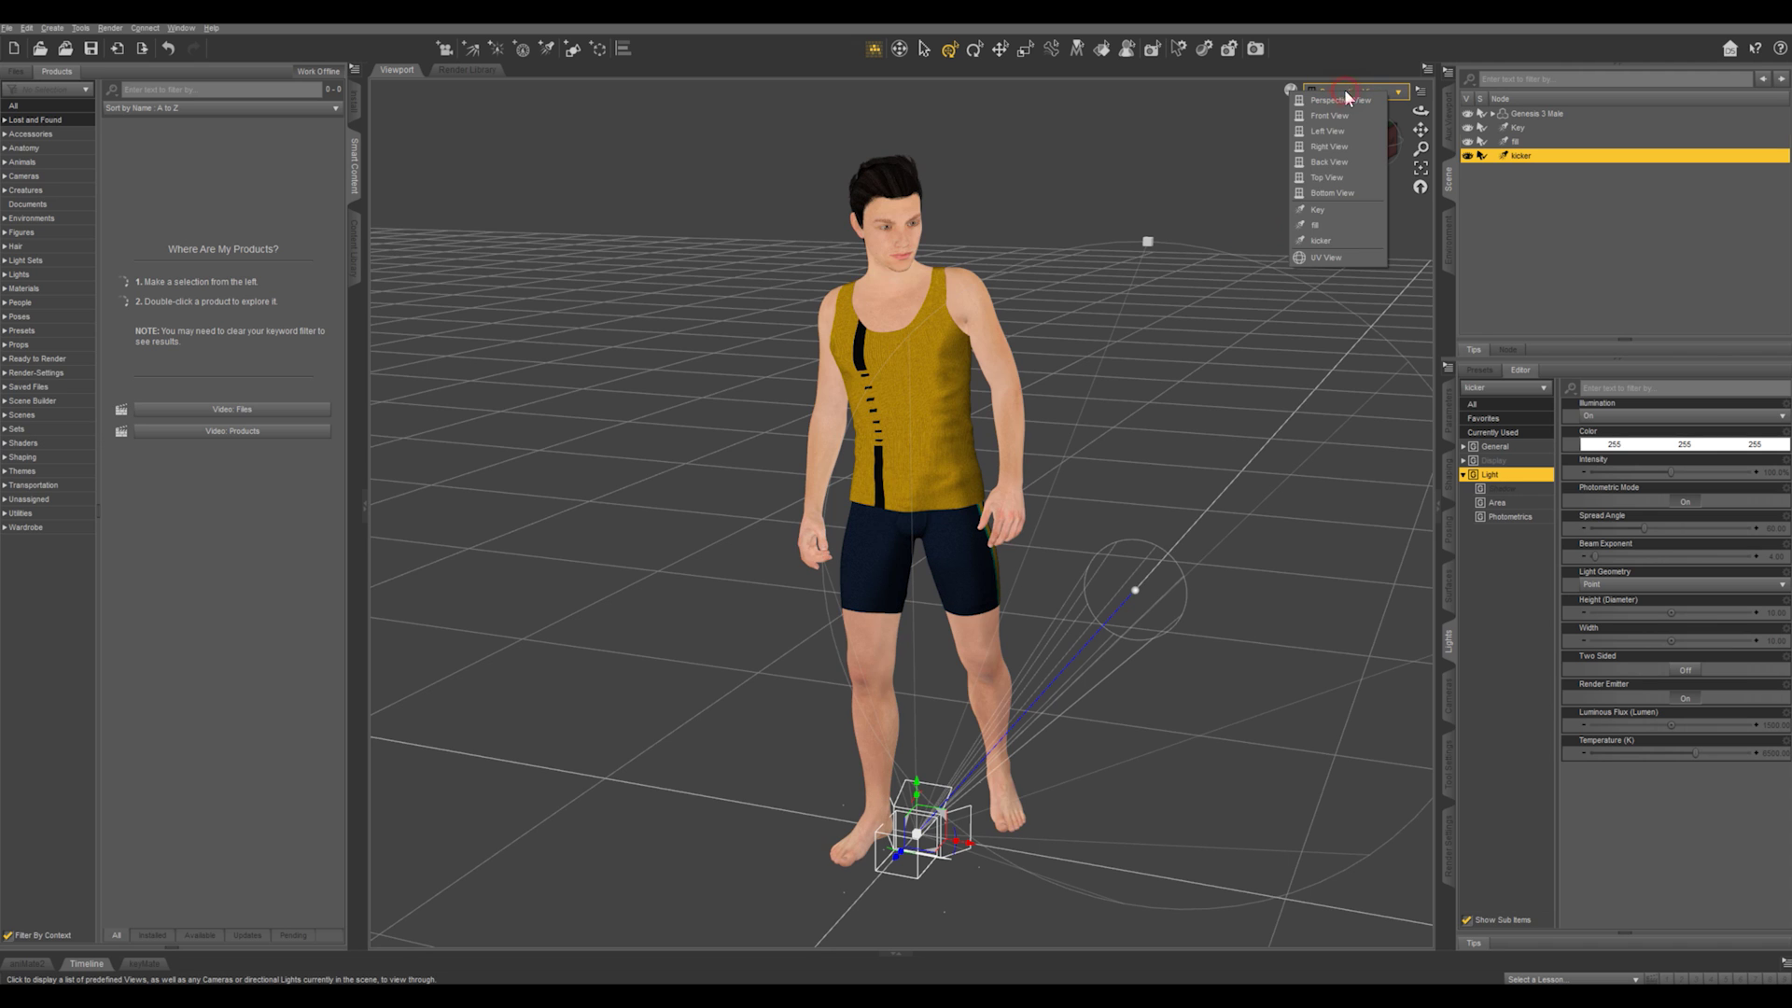
click(1342, 242)
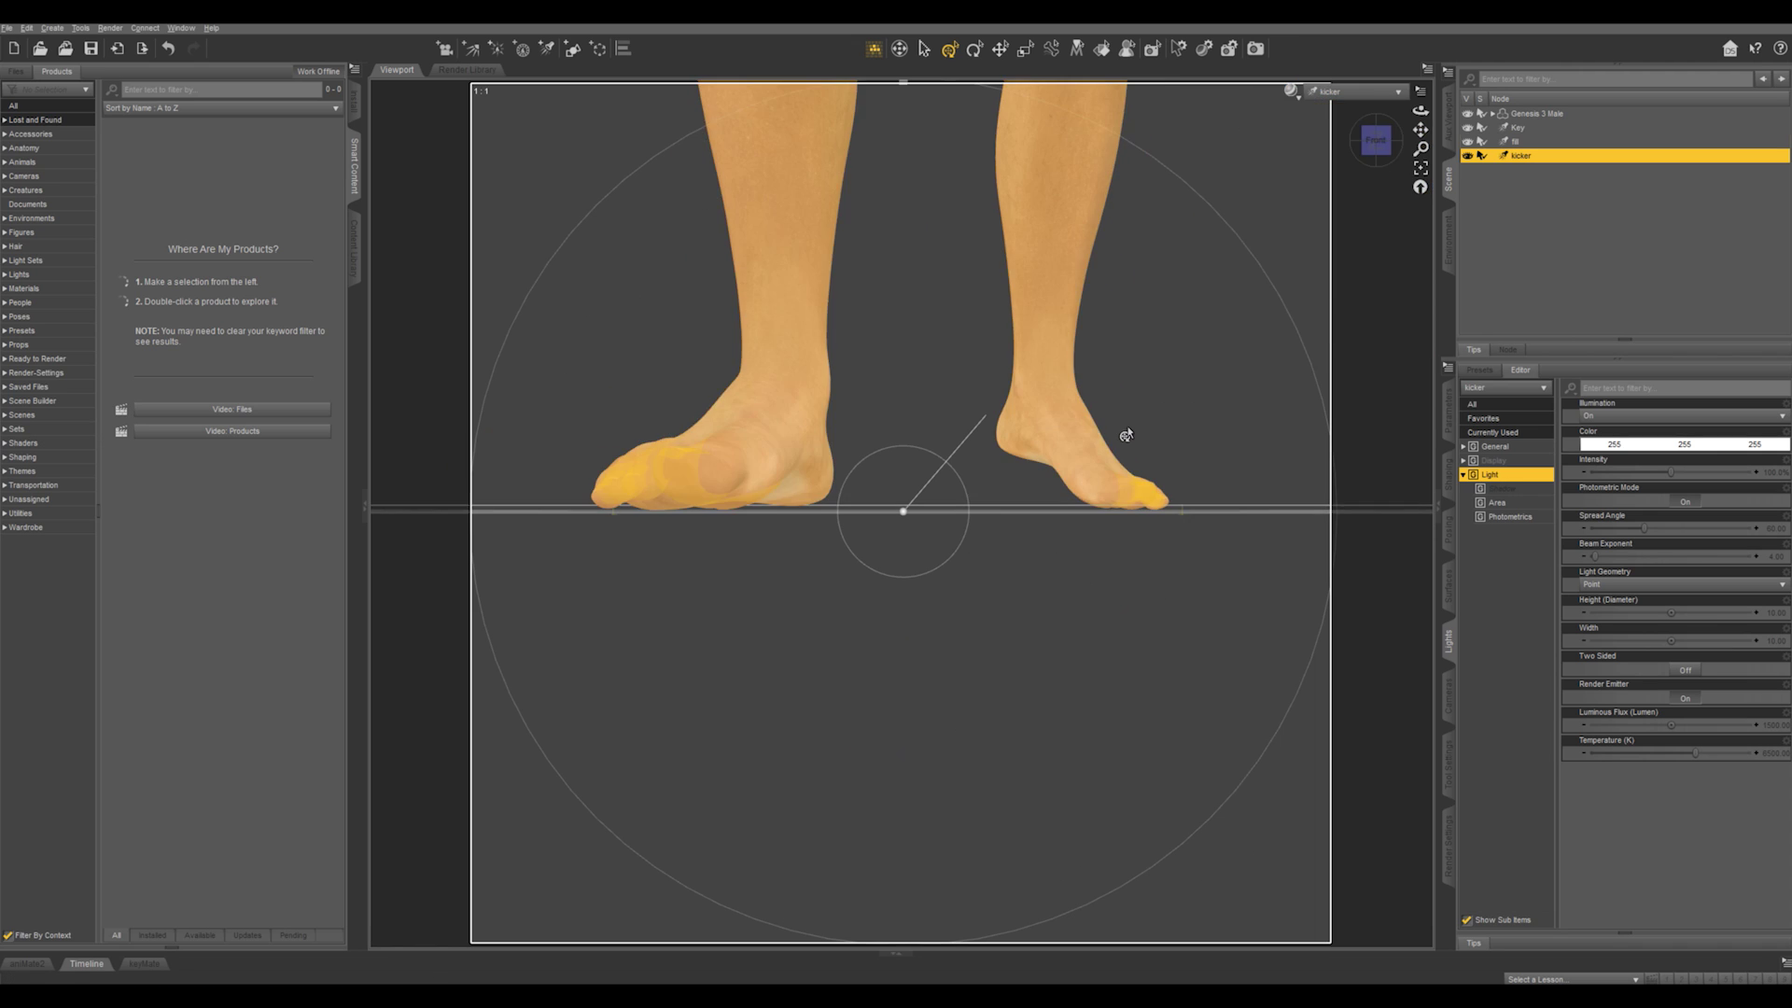
drag(1421, 109, 1288, 113)
mouse_move(1418, 132)
mouse_down()
mouse_move(1400, 154)
mouse_move(1426, 139)
mouse_move(1422, 113)
mouse_up()
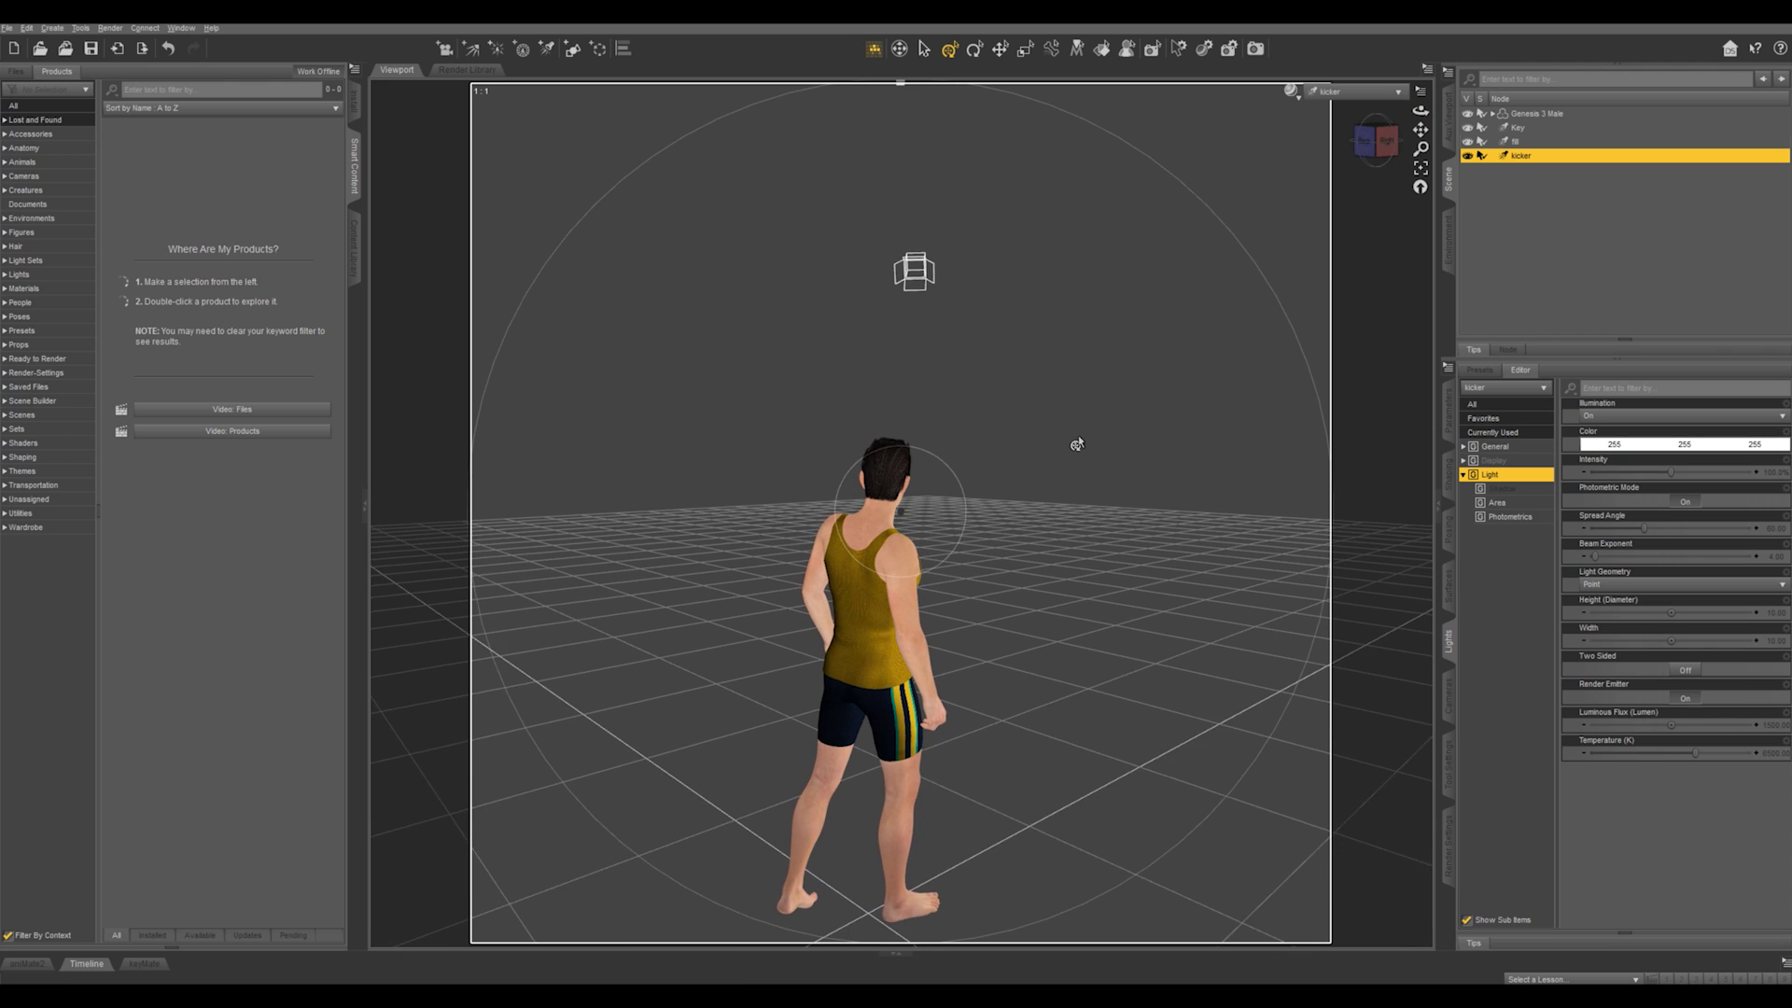
scroll(1074, 446, up, 3)
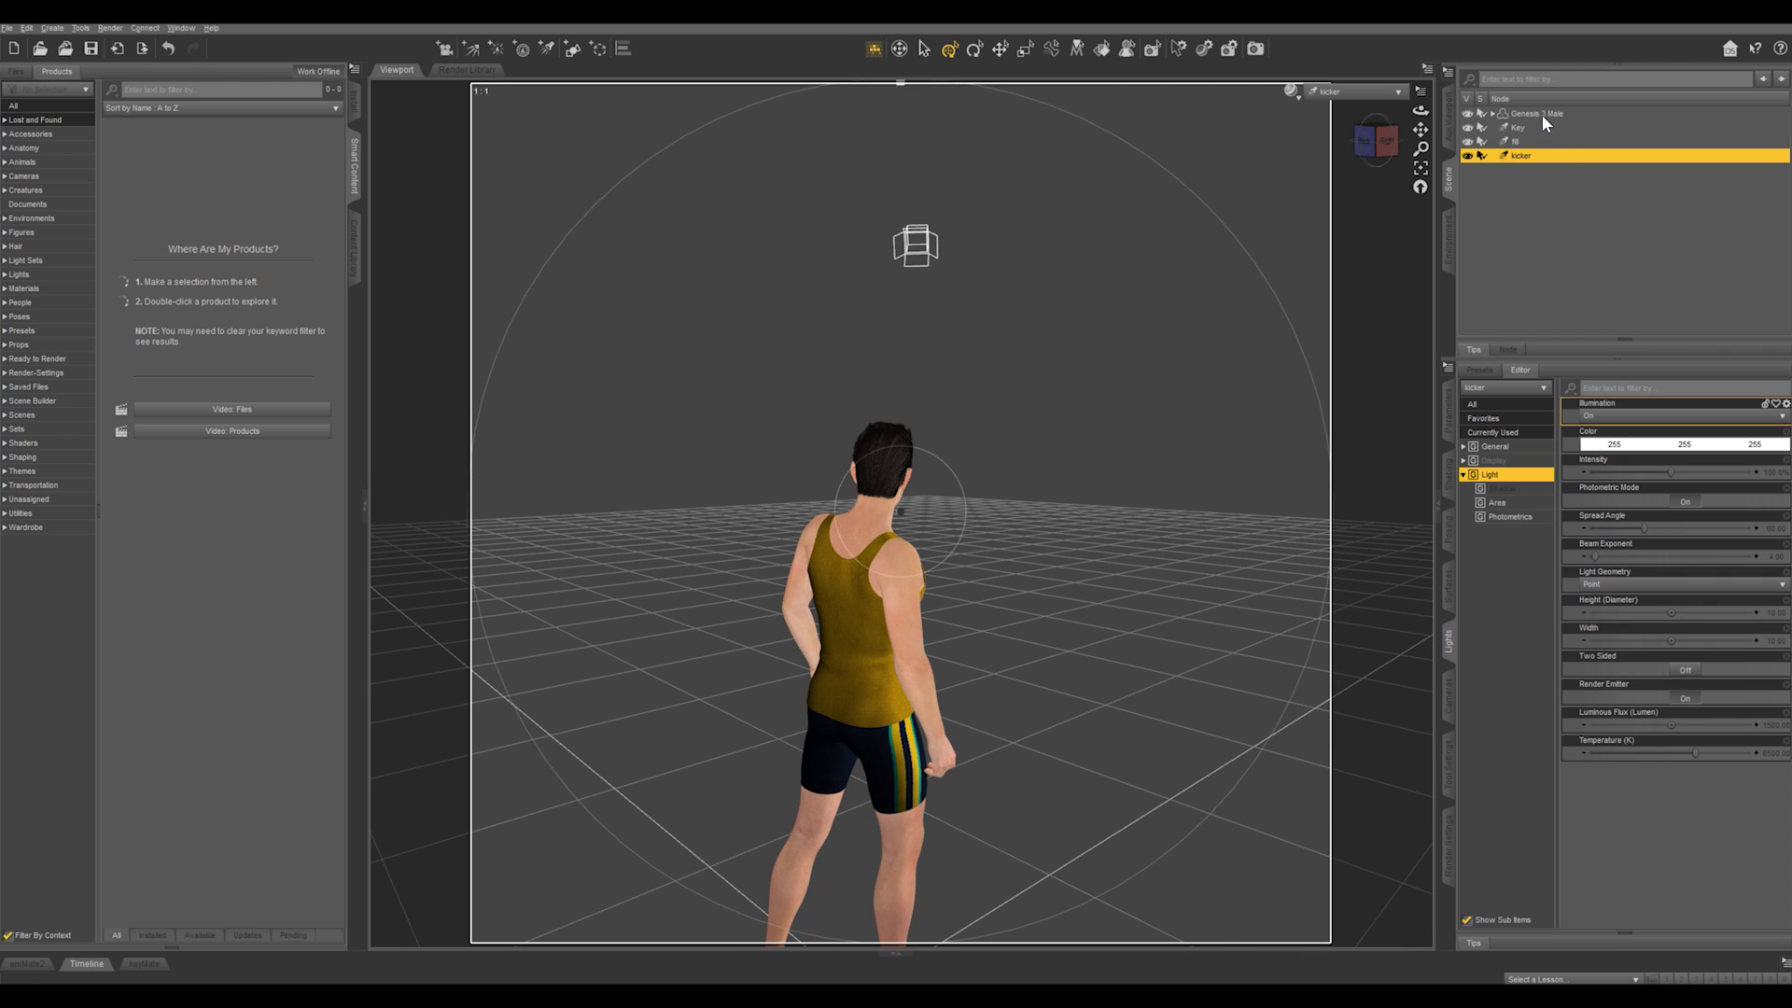
Step: Set the kicker light's Luminous Flux (Lumen) to 150000
click(1773, 726)
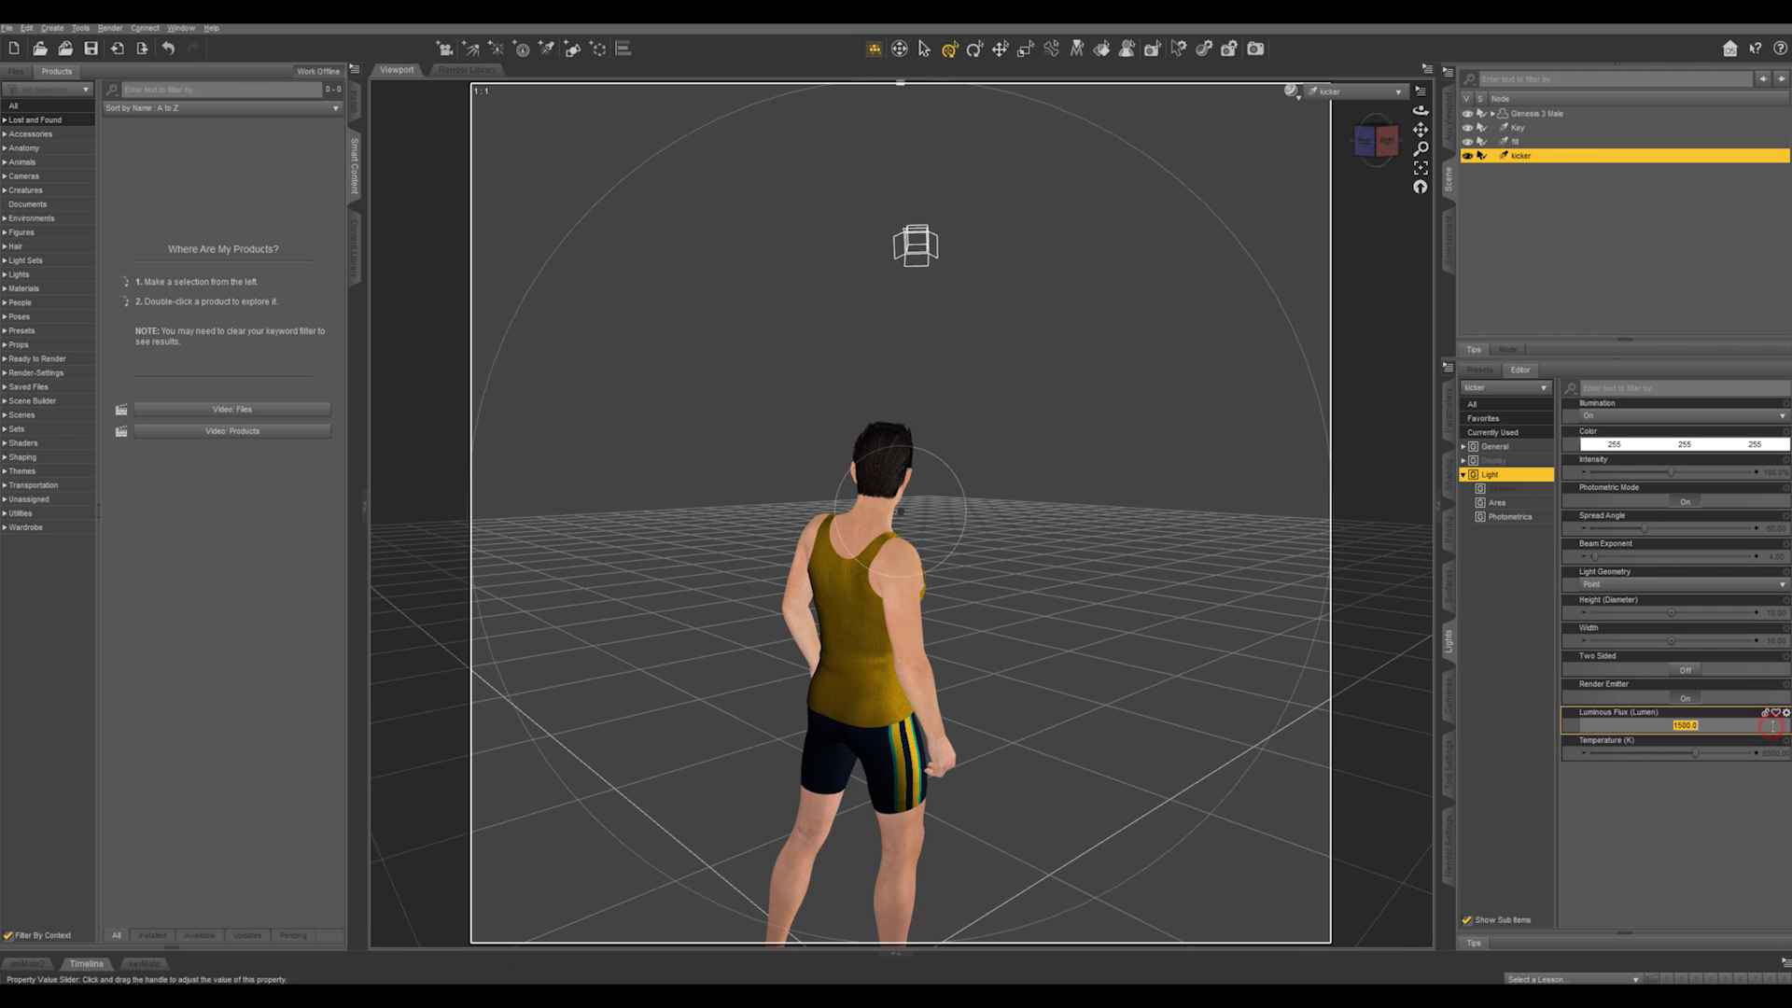
text(150000)
key(Return)
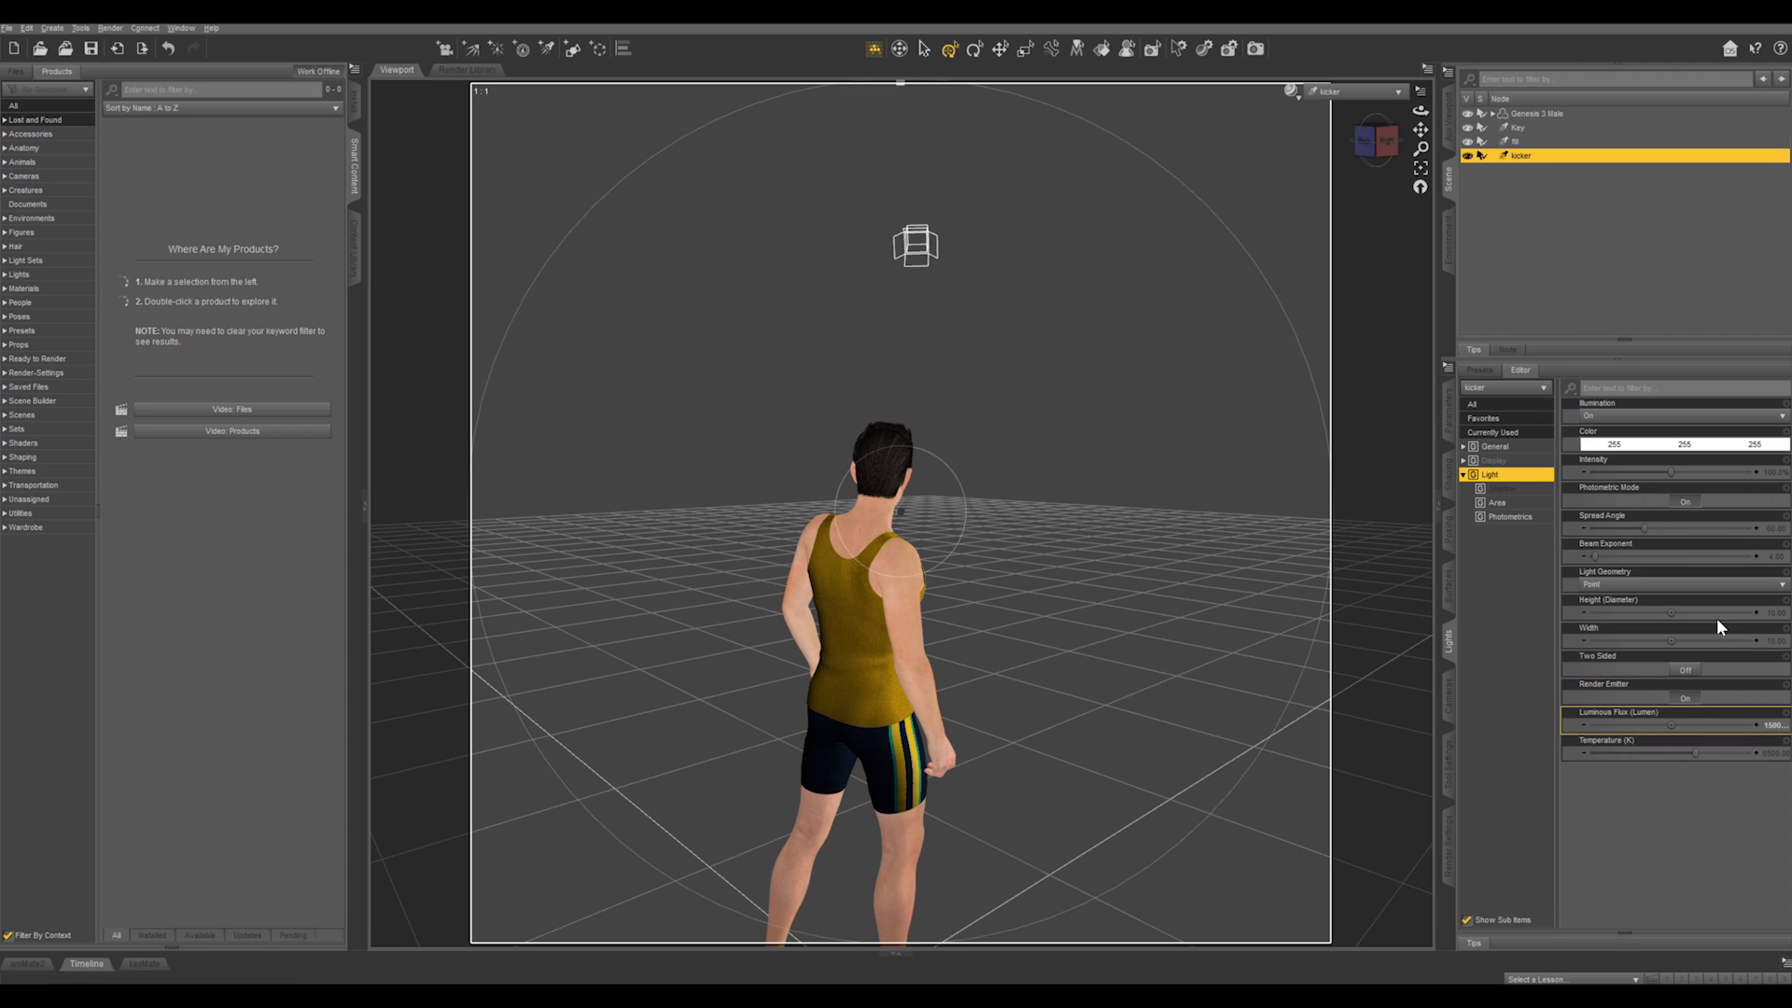
Step: Switch to Perspective View, set the NVIDIA Iray draw style, and deselect the kicker light
click(1339, 94)
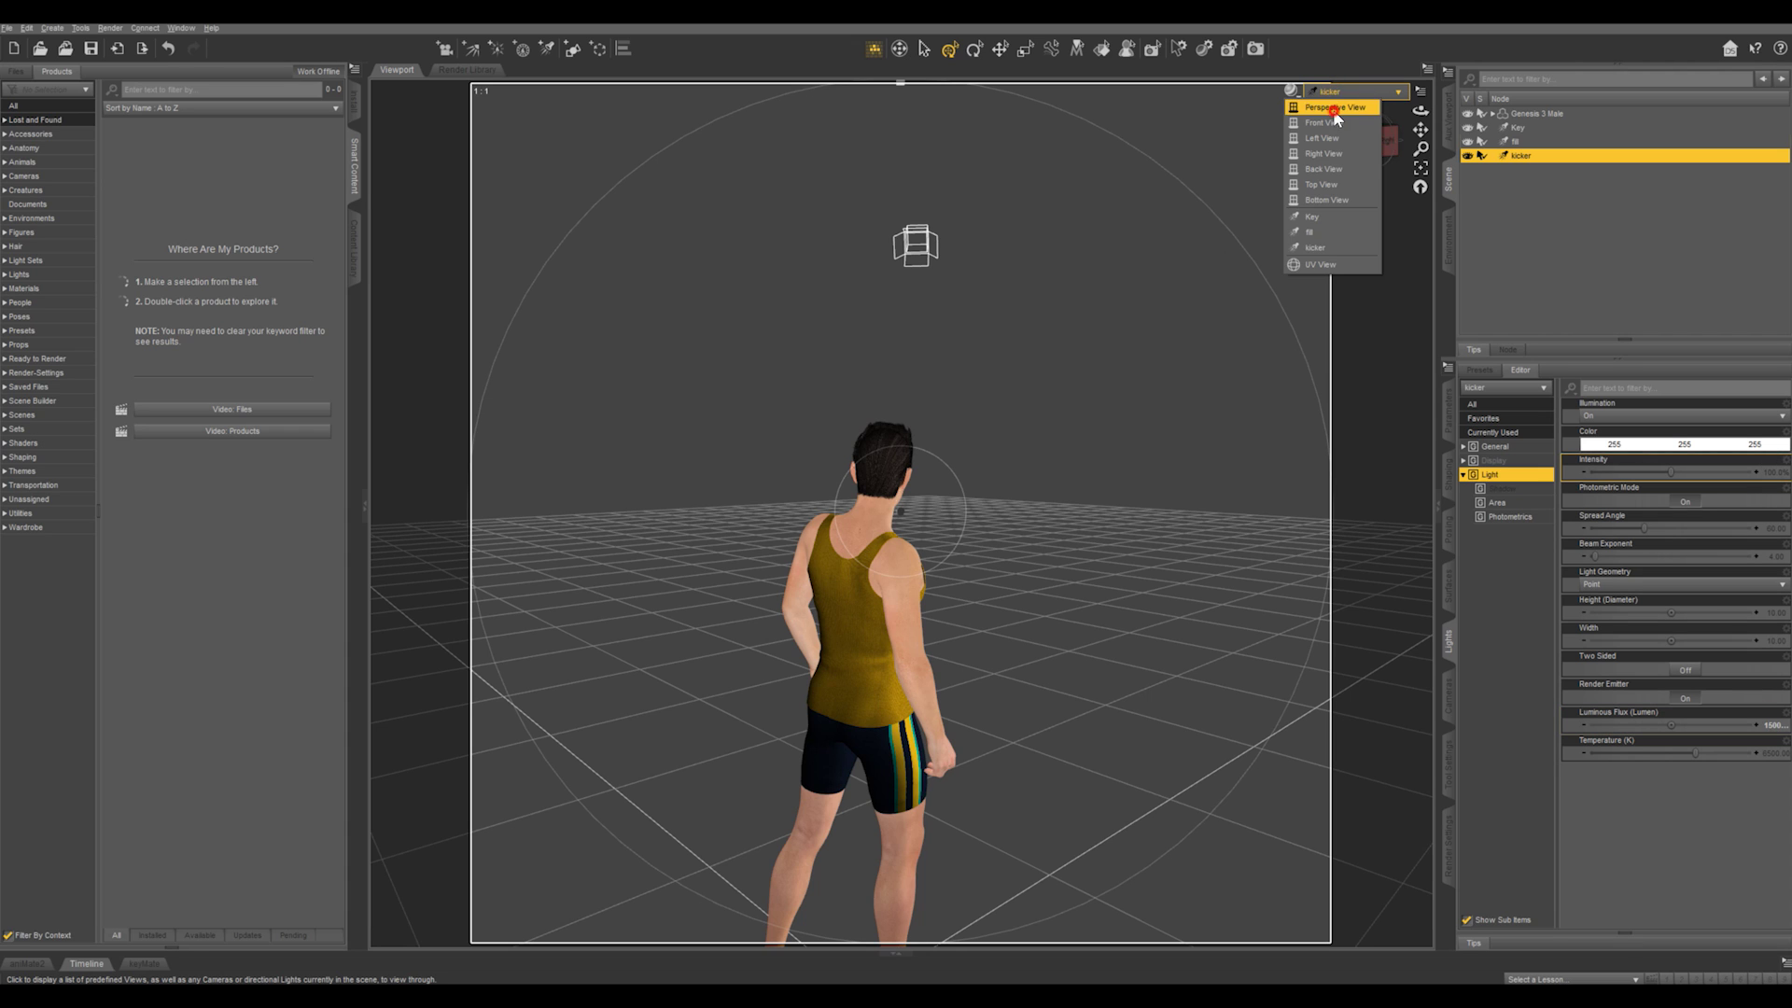
click(1333, 109)
click(1291, 92)
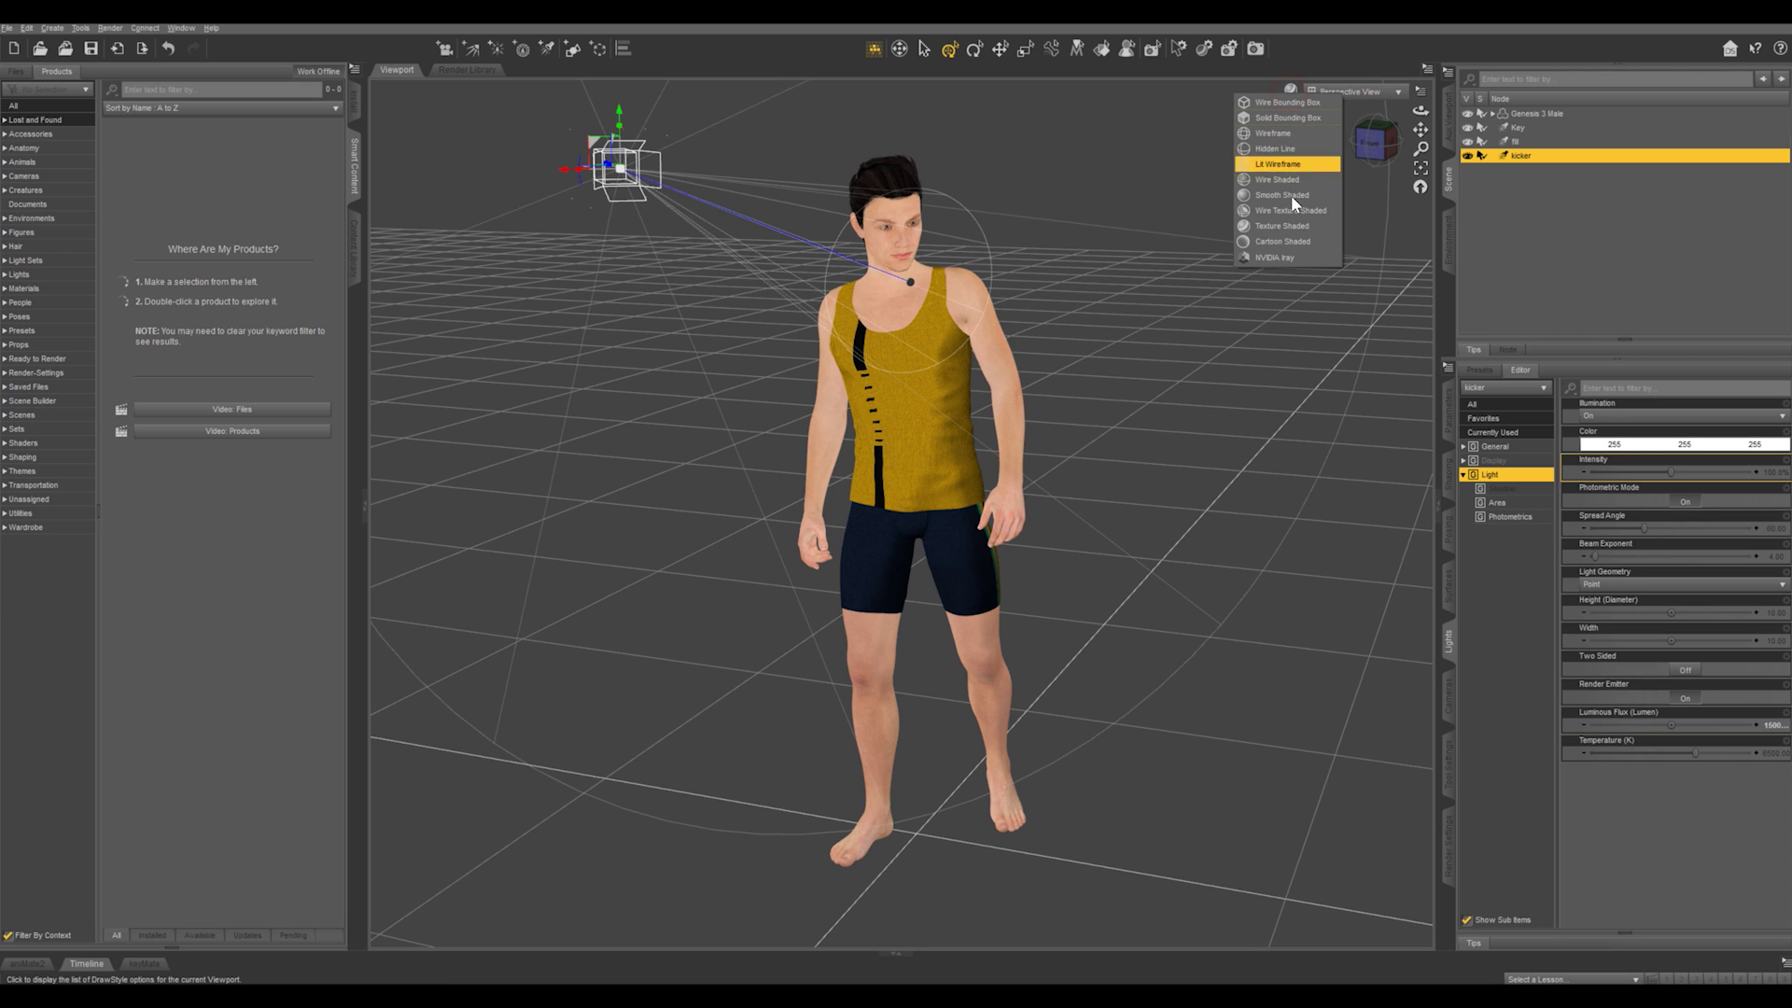
click(1279, 258)
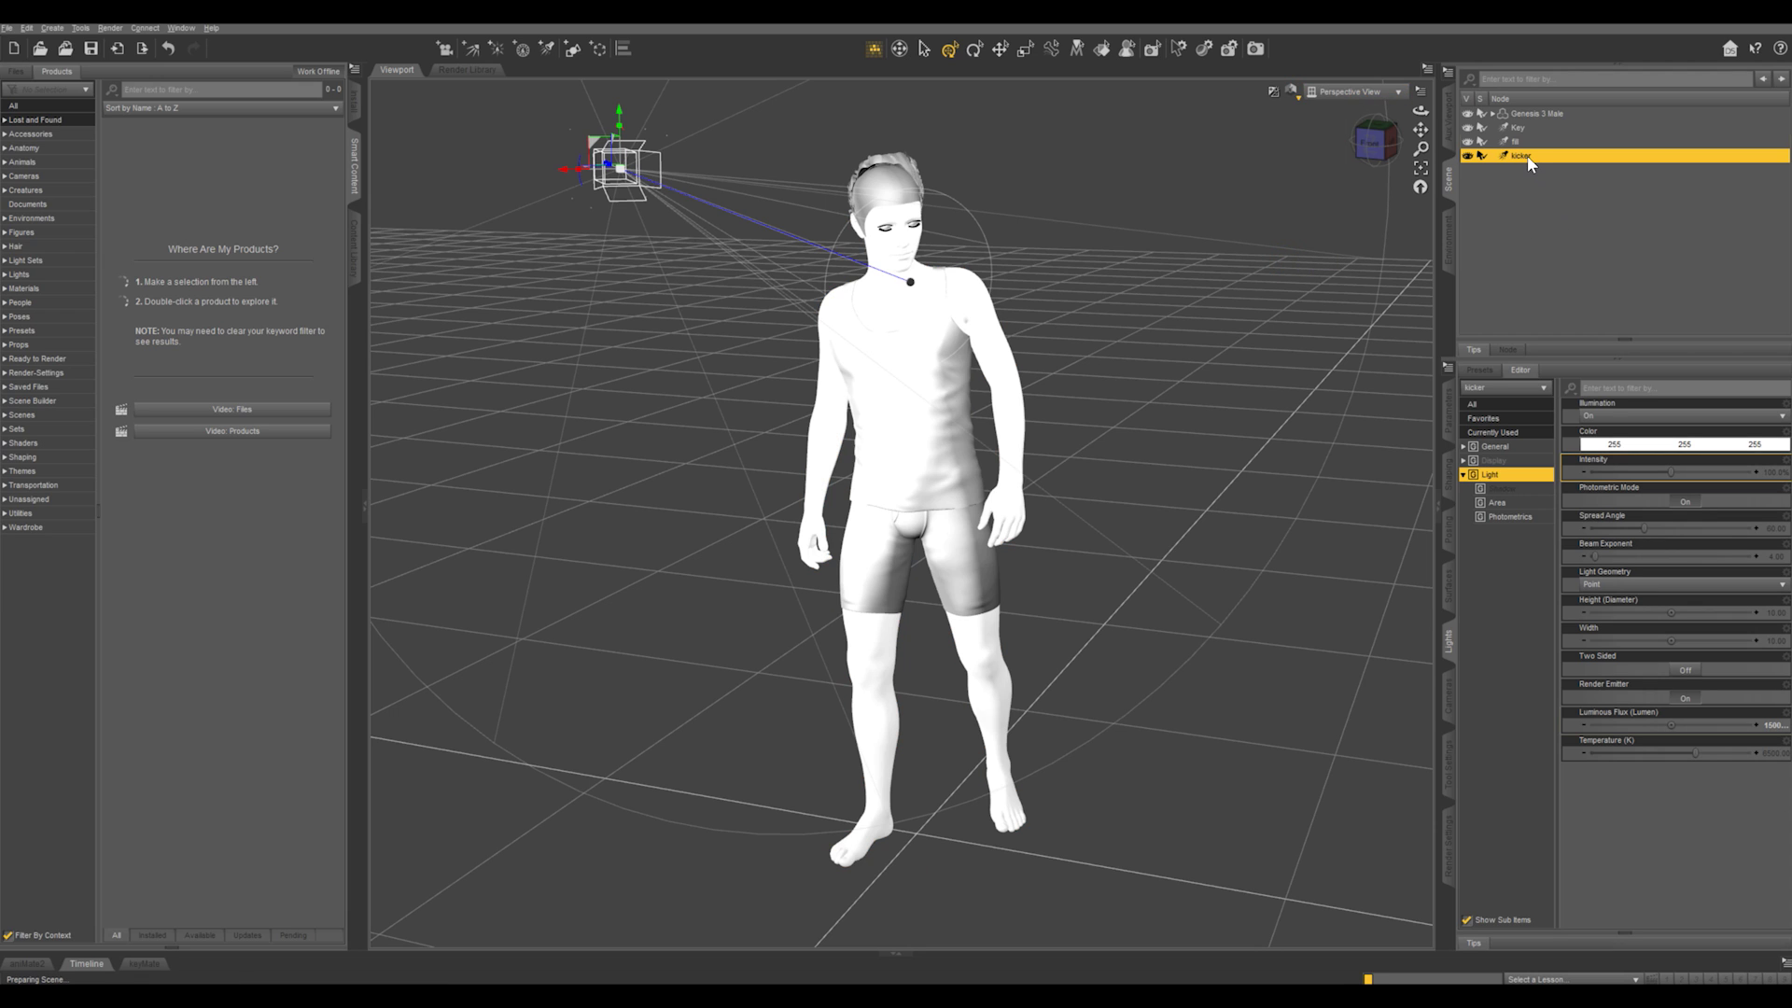
click(1544, 245)
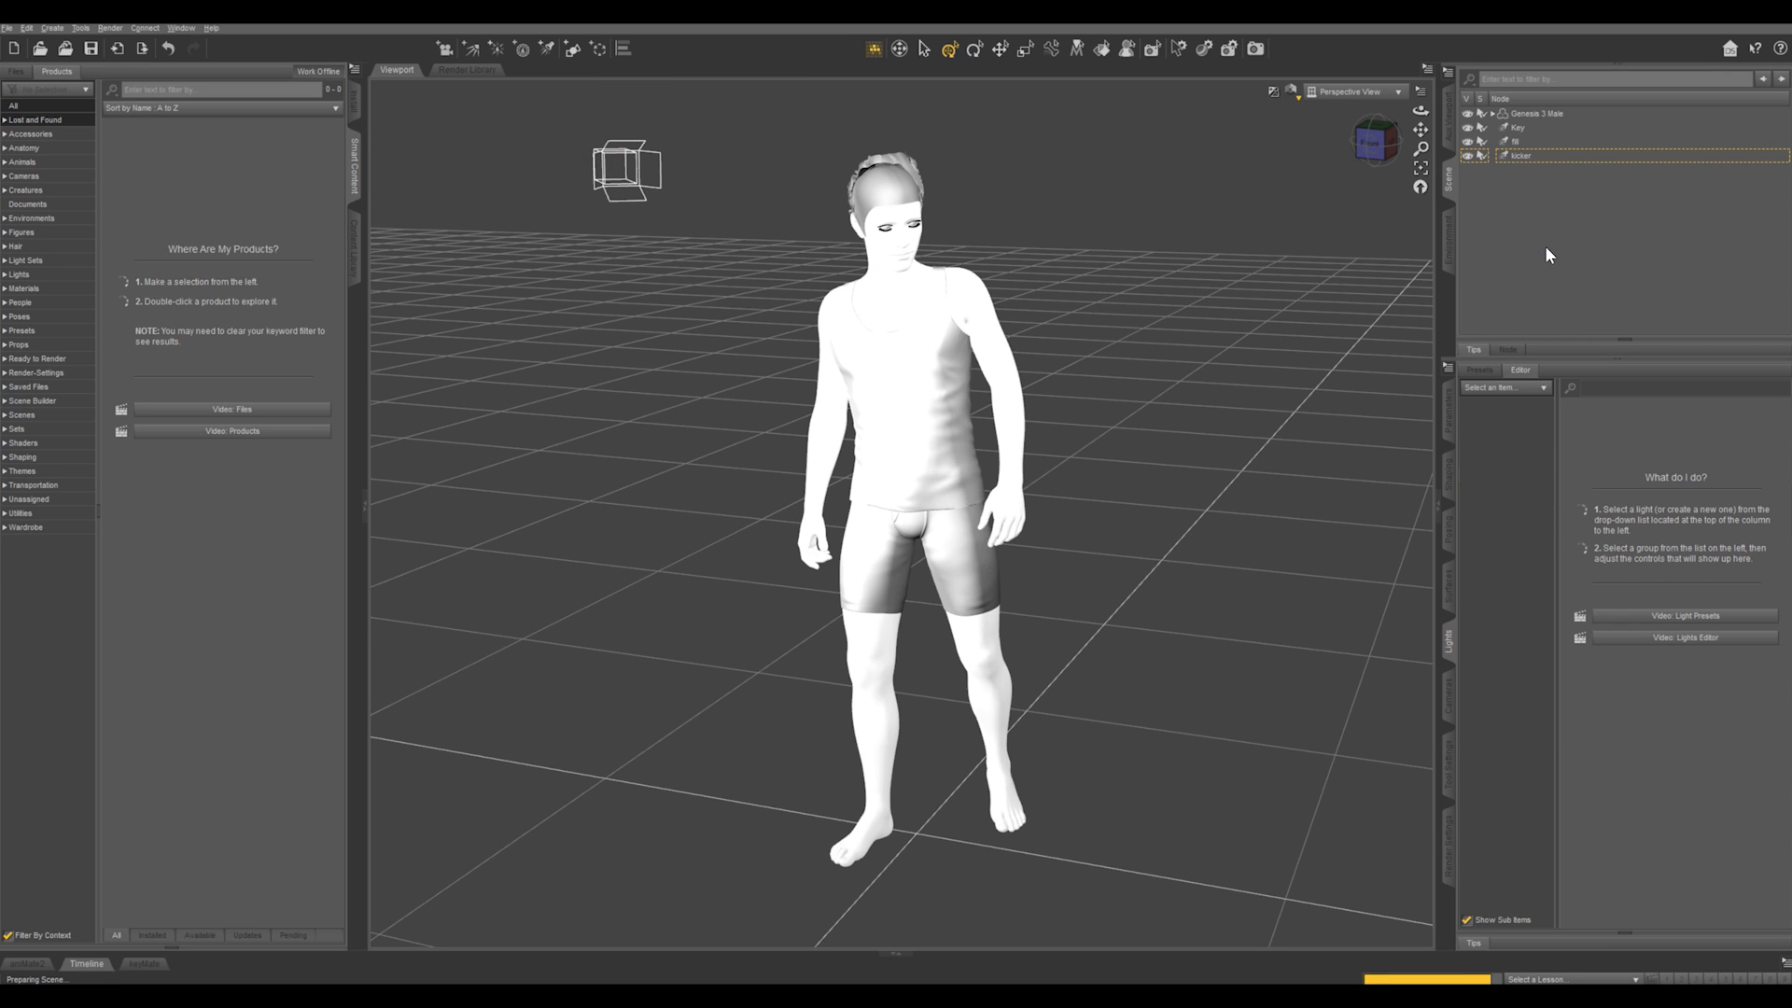